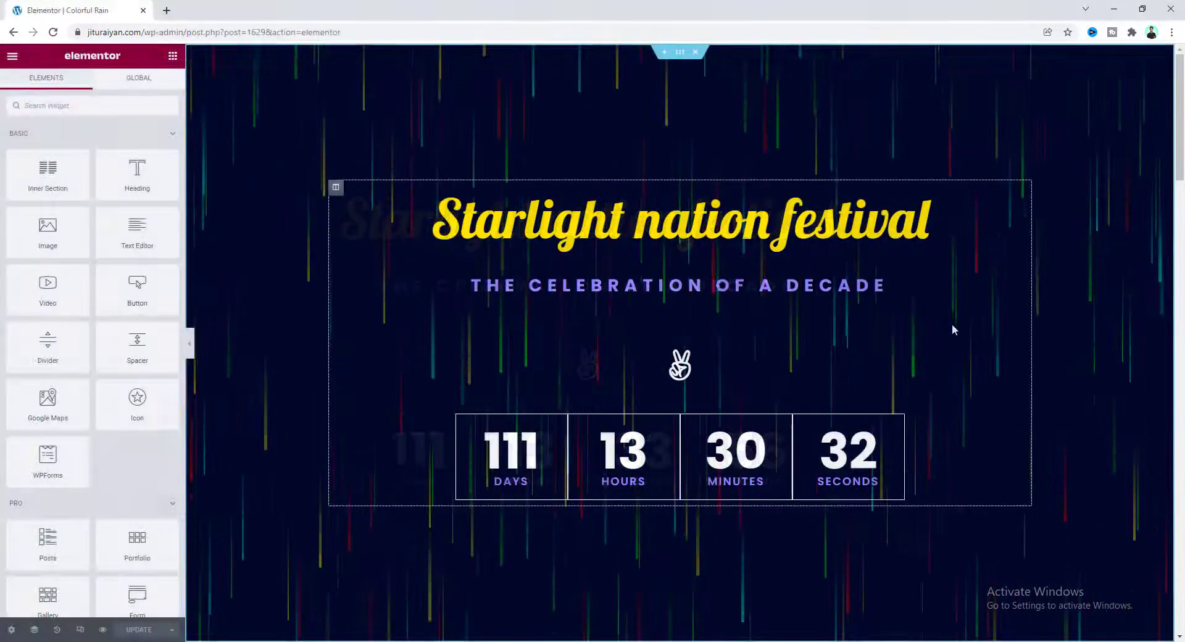
Open the rain code widget's settings so it can be removed from the countdown section
click(949, 322)
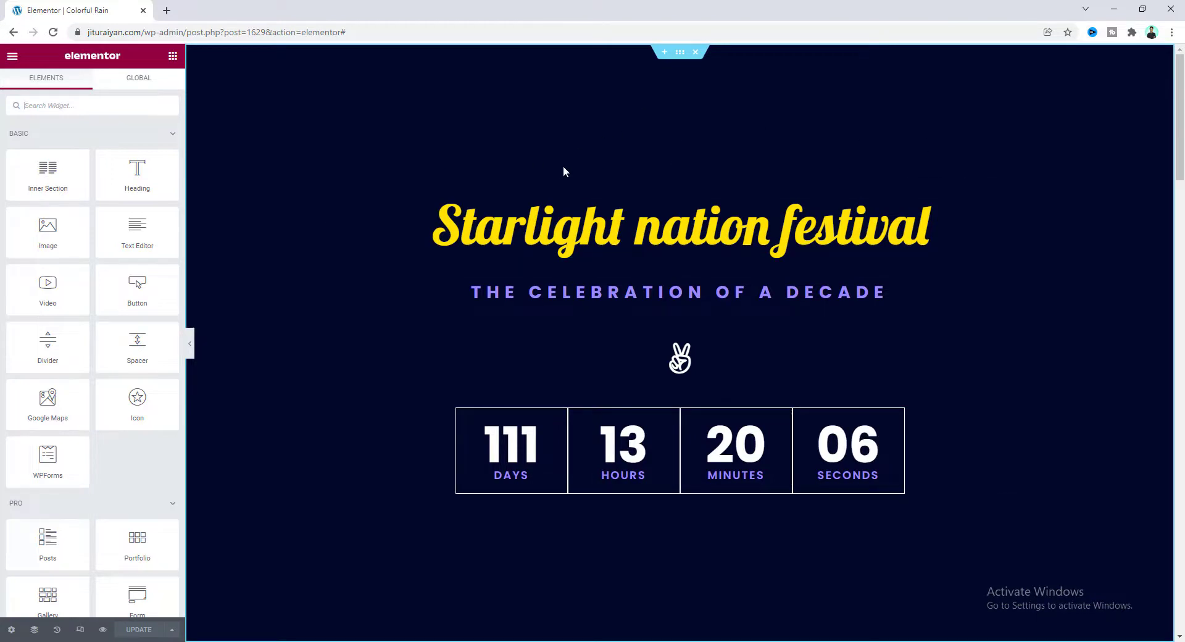
Enter 'rain' in the countdown section's Advanced CSS Classes field
click(680, 53)
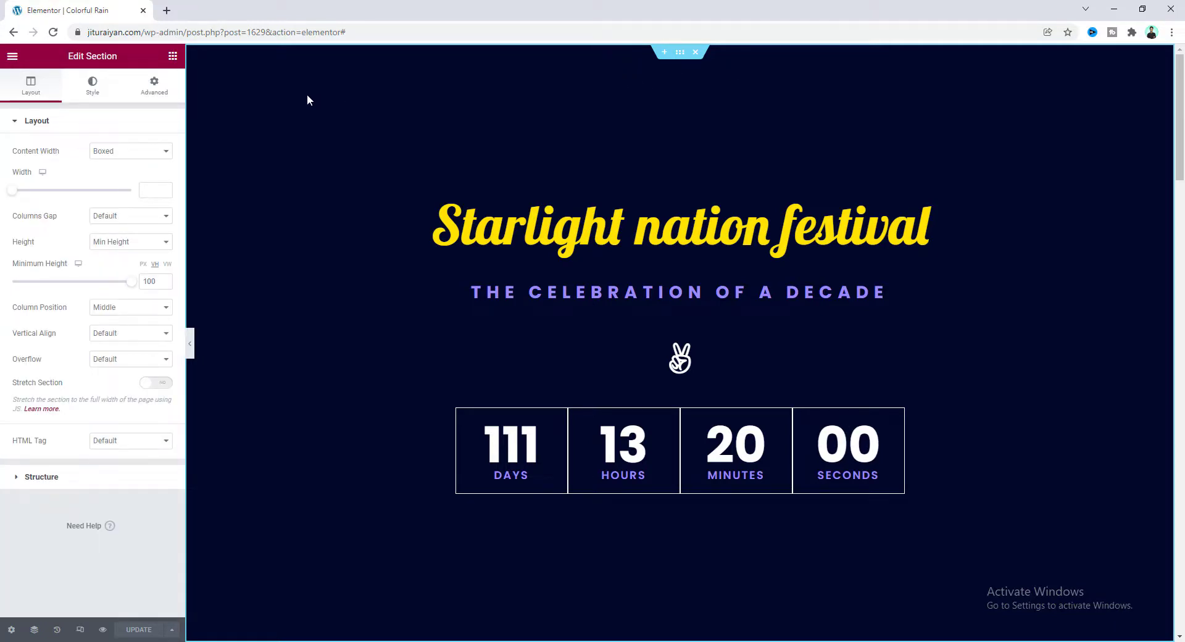
click(160, 85)
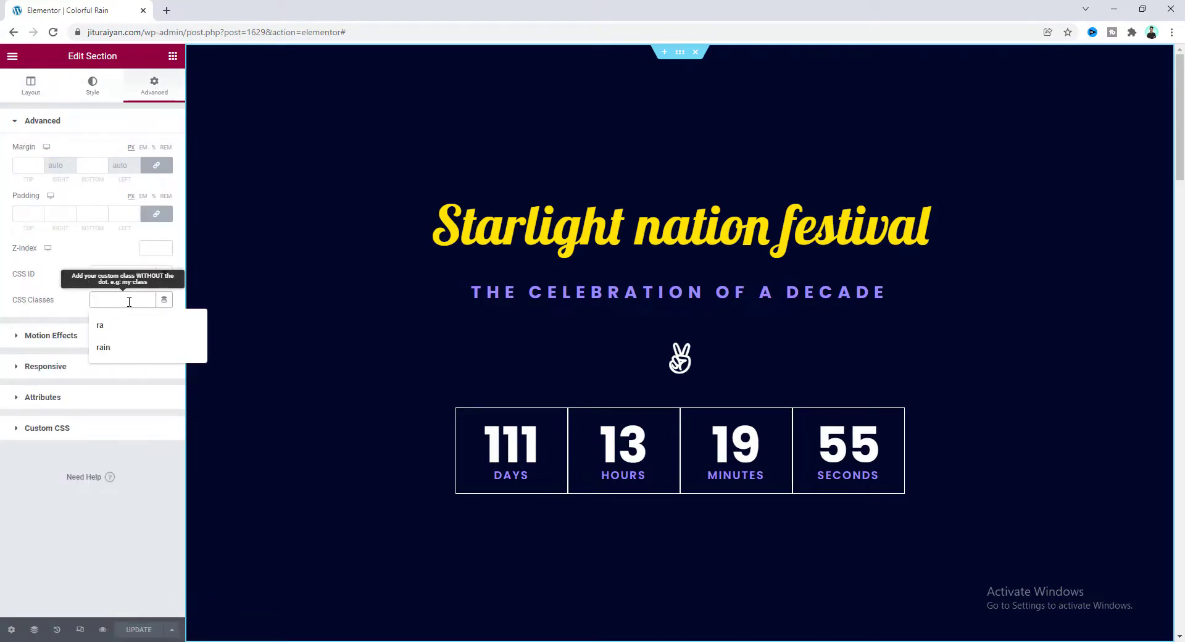
text(rai)
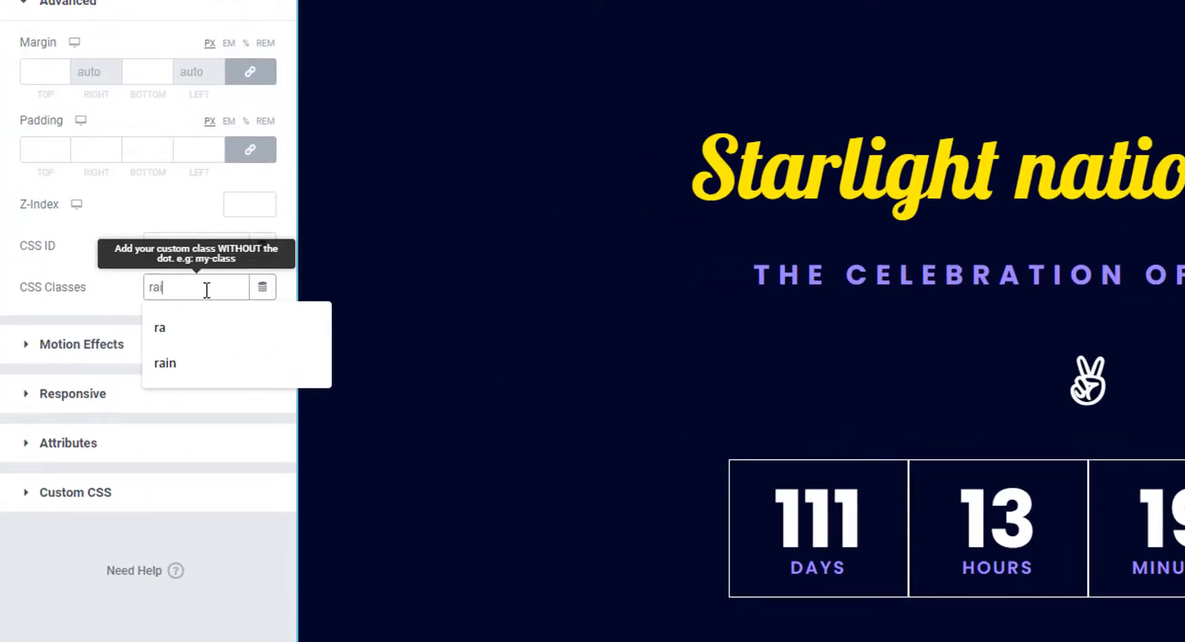
text(n)
click(116, 290)
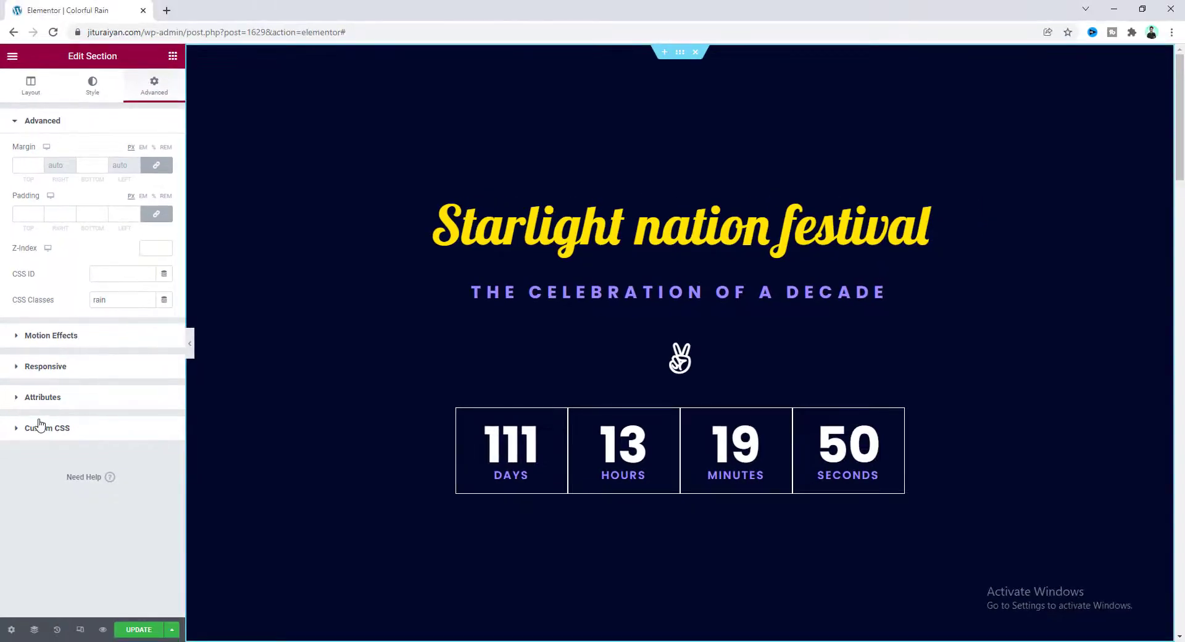
Paste the rain CSS into the section's Custom CSS: 150px drop height, raindrop styling, raining keyframes
click(44, 429)
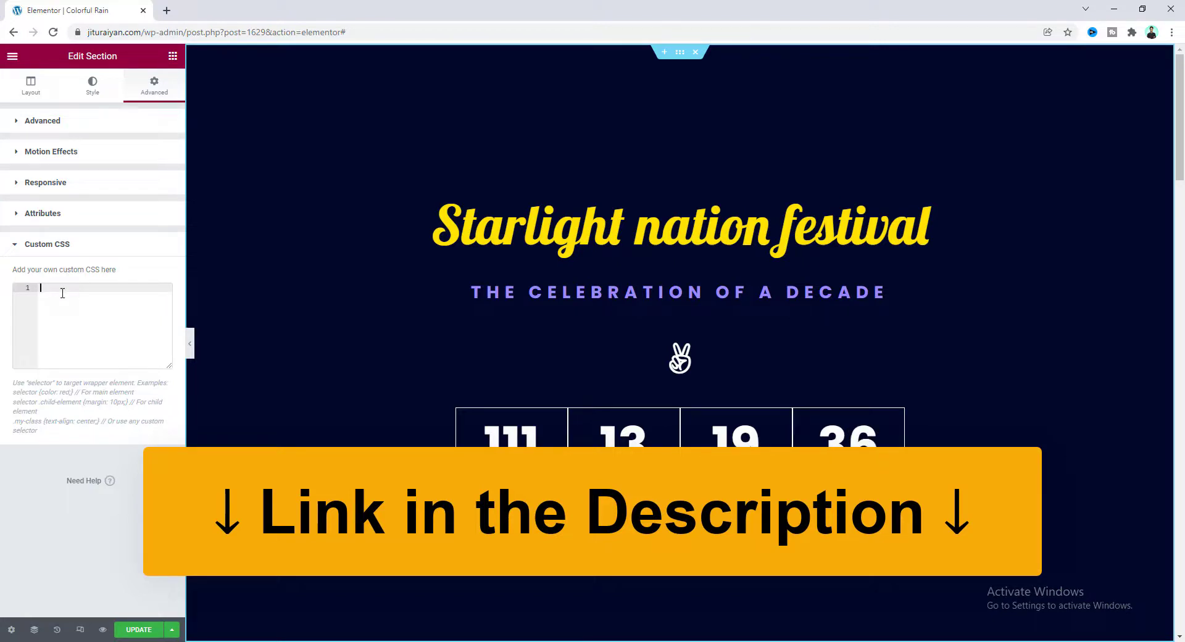
text(selector{     --drop-height: 150px; } selector{     overflow: hidden !important; } selector .elementor-container{     z-index: 1; } selector .raindrop{     position: absolute;     height: 100%;     top: 0; } selector .raindrop span{     height: var(--drop-height);     border-radius: 5px;     animation: raining 5s linear infinite;     display: block;     position: relative; } @keyframes raining{     0%{ top: calc(-1 * var(--drop-height)); }     100%{ top: calc( 100% + var(--drop-height) ); } })
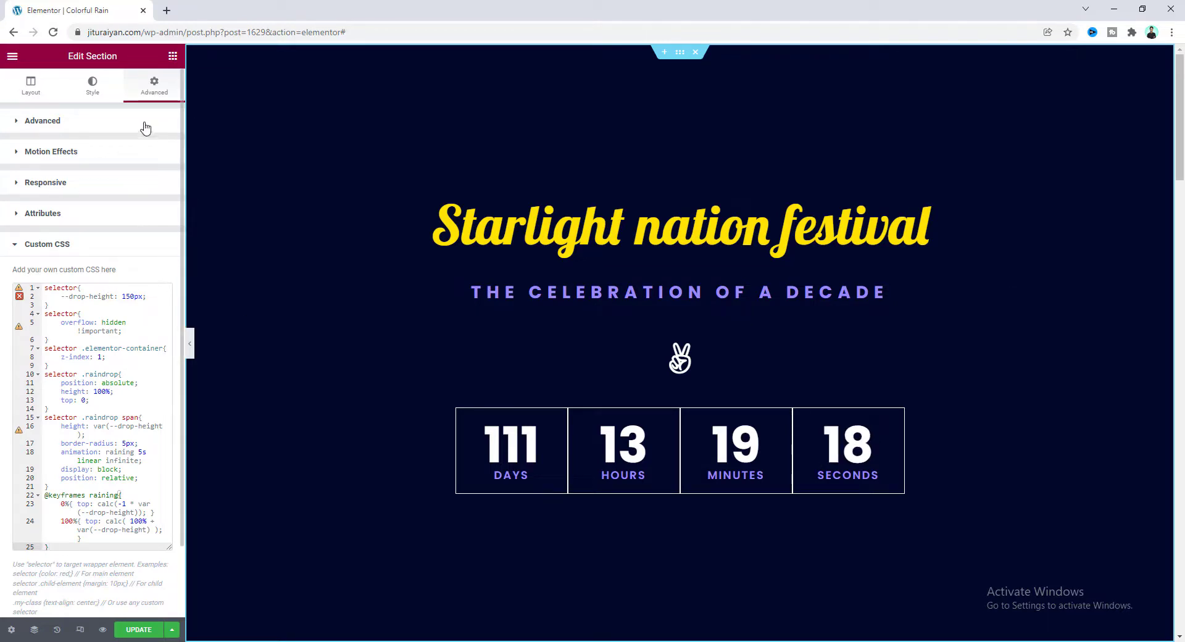
Drop an HTML widget into the countdown section and paste in the jQuery rain script
click(172, 57)
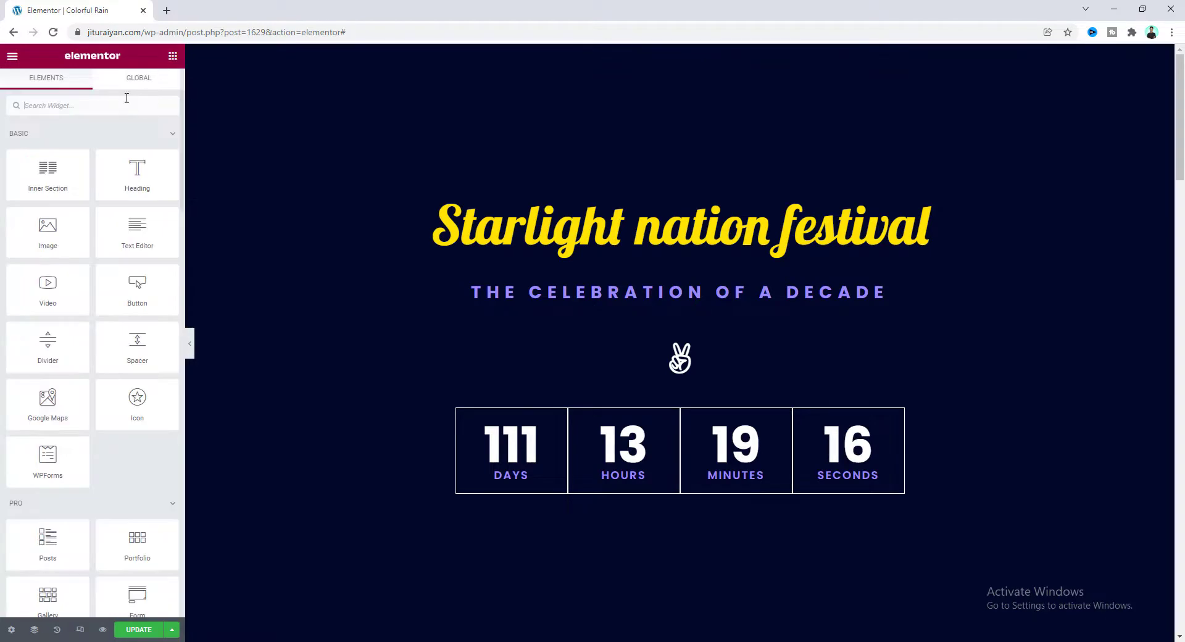
click(116, 105)
text(h)
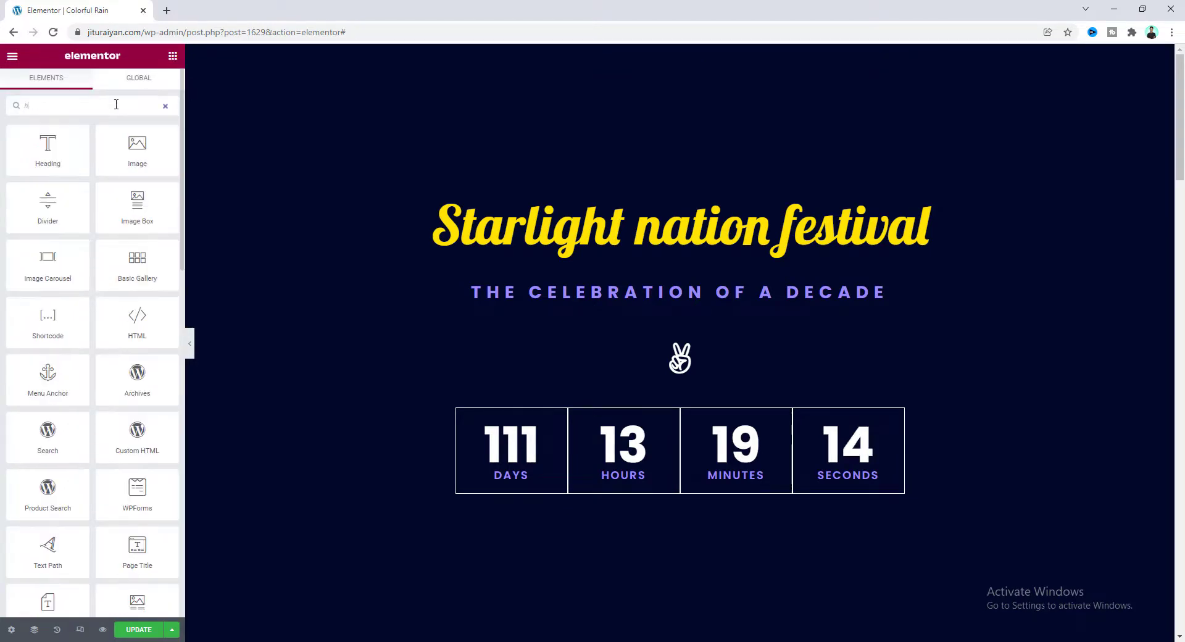
text(tml)
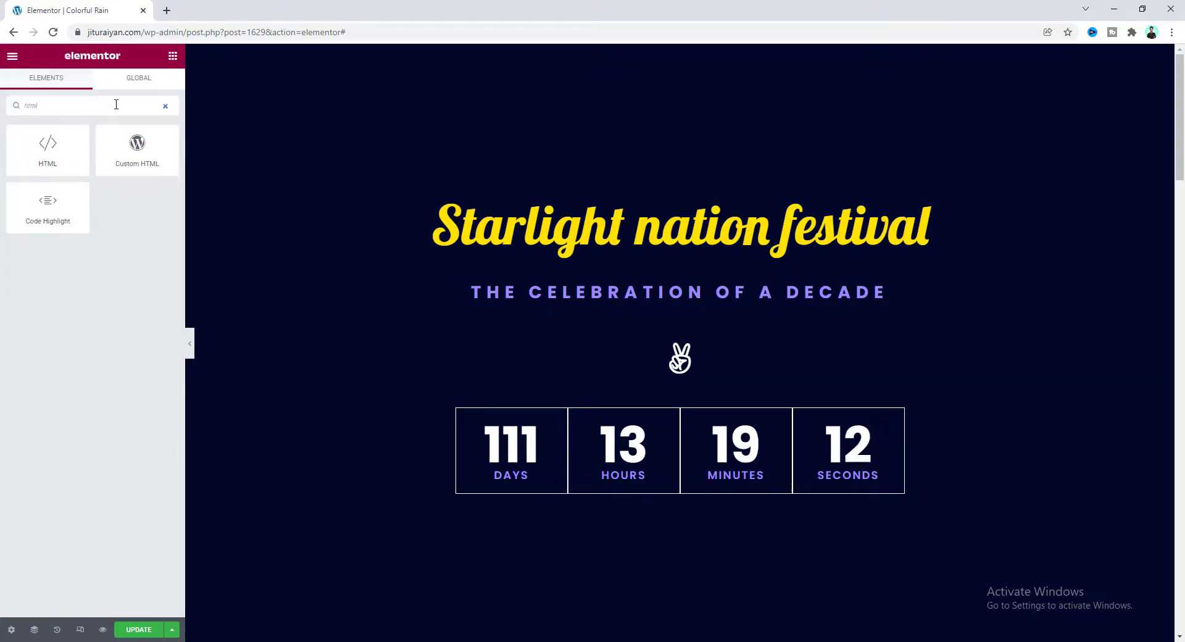
drag(208, 196, 616, 318)
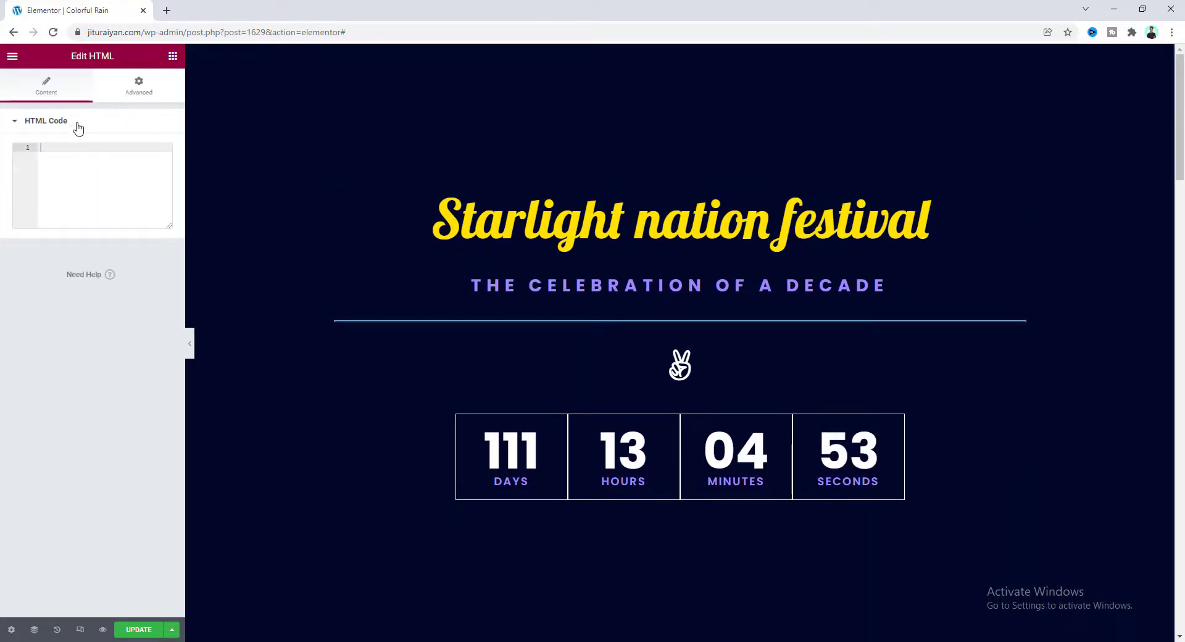
key(ctrl+v)
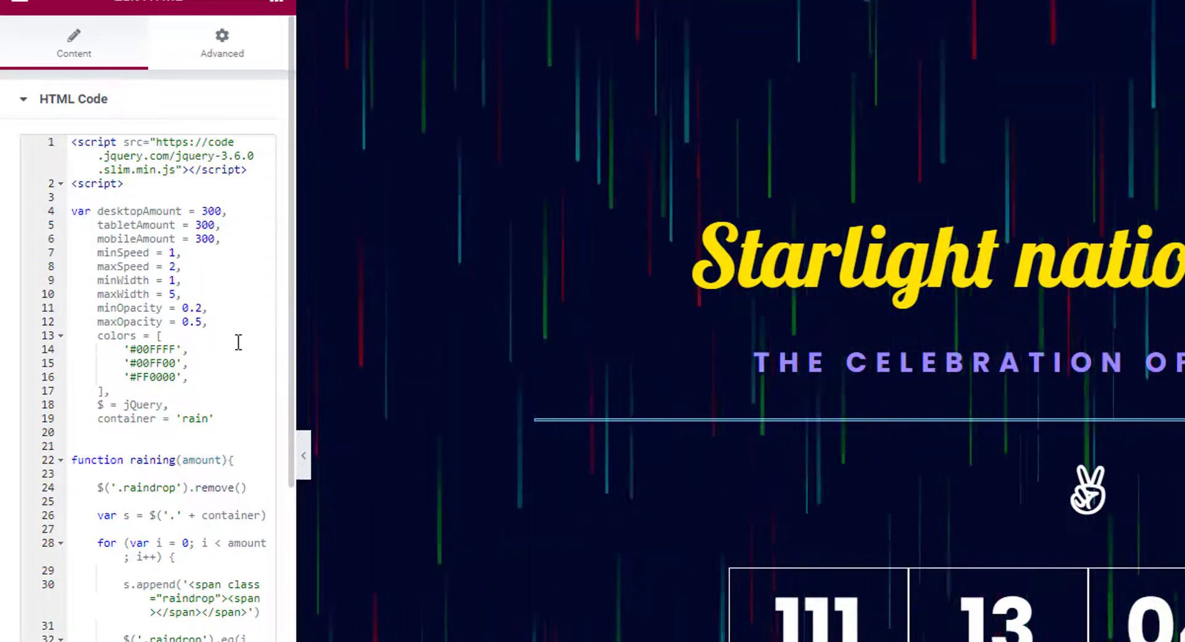
double_click(121, 213)
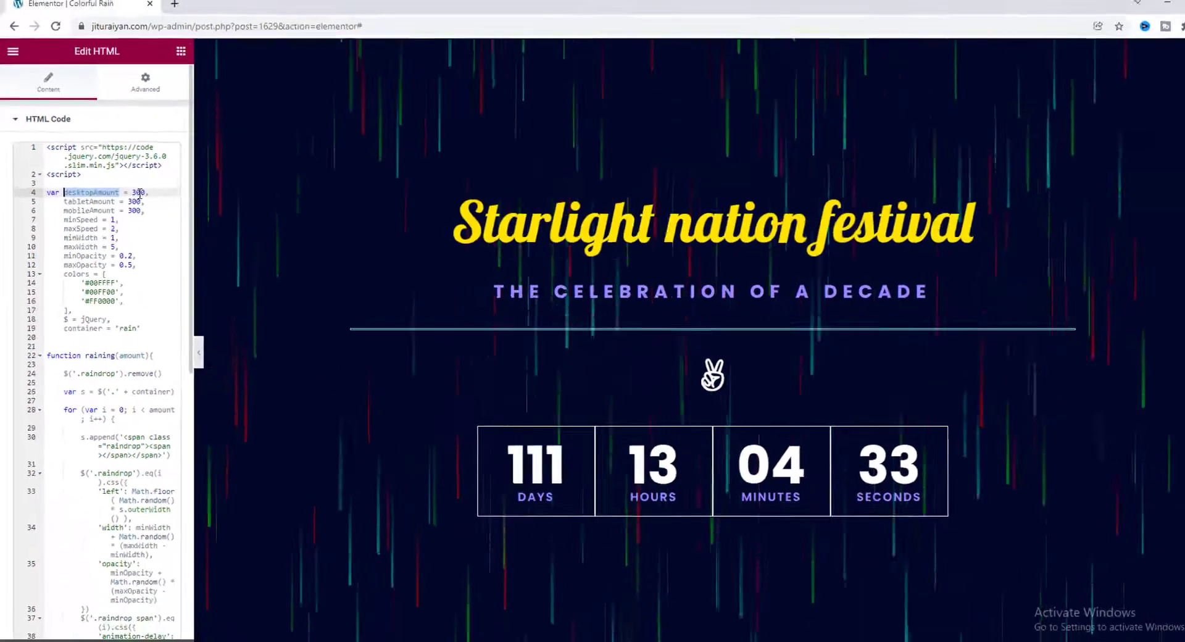
double_click(213, 213)
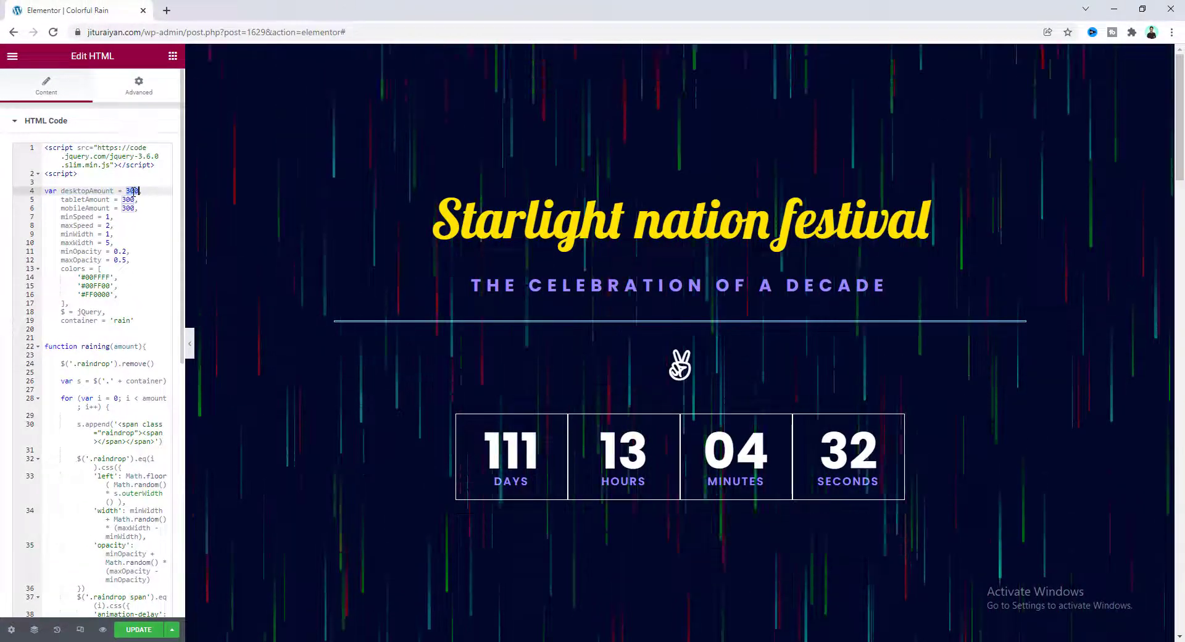
click(131, 190)
double_click(130, 190)
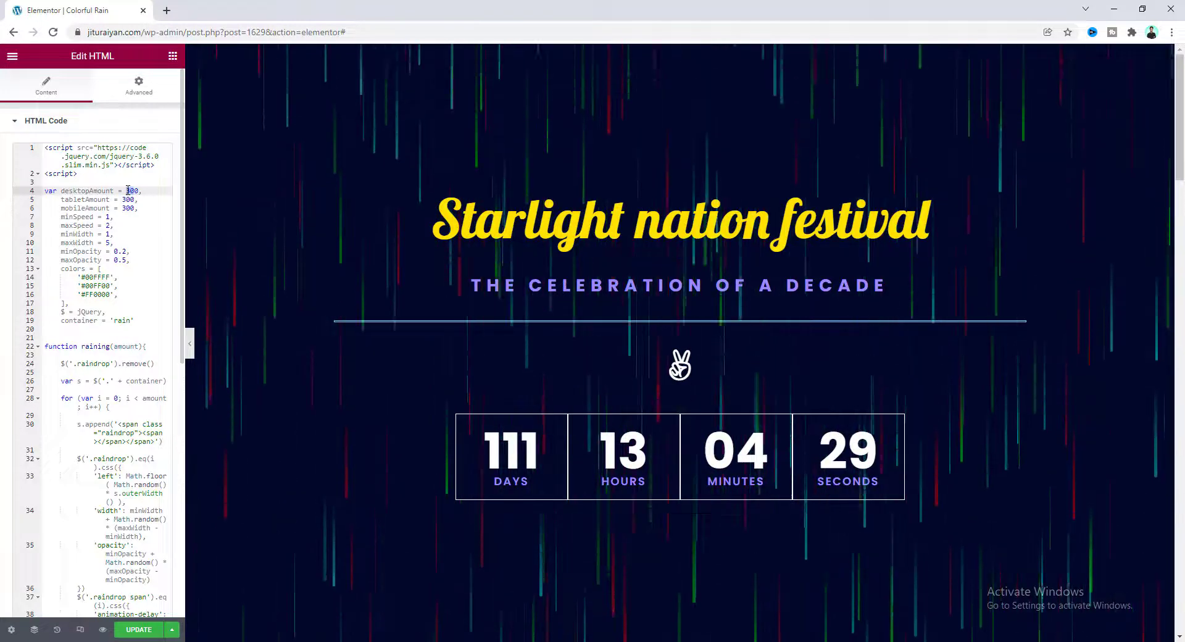
text(1)
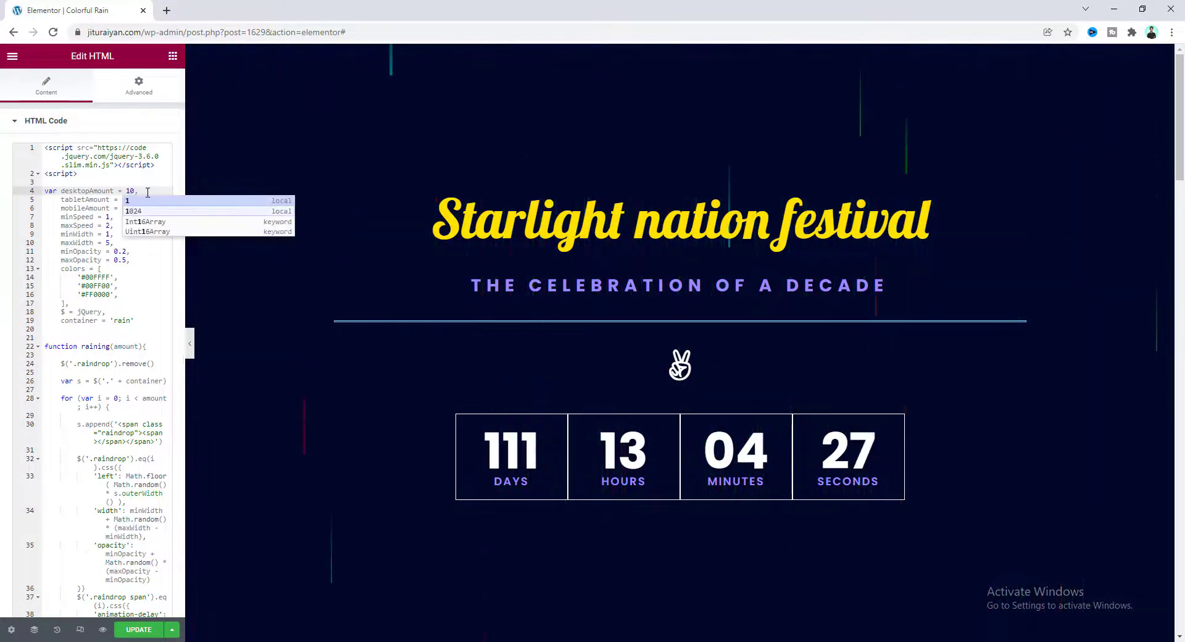
text(0)
click(148, 192)
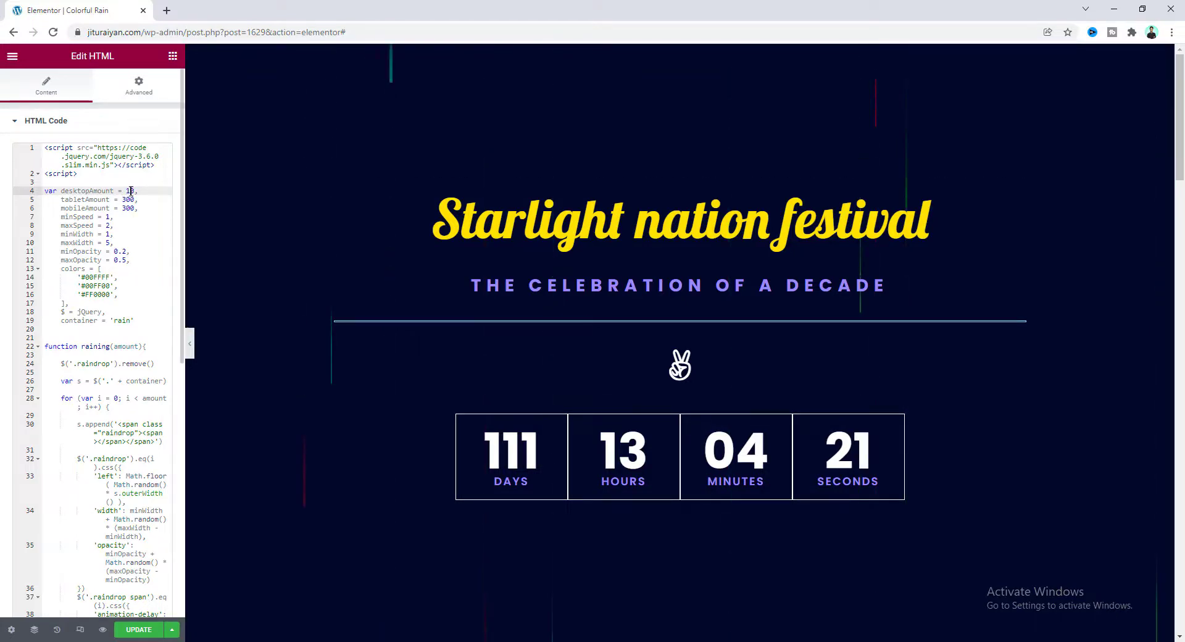
text(300)
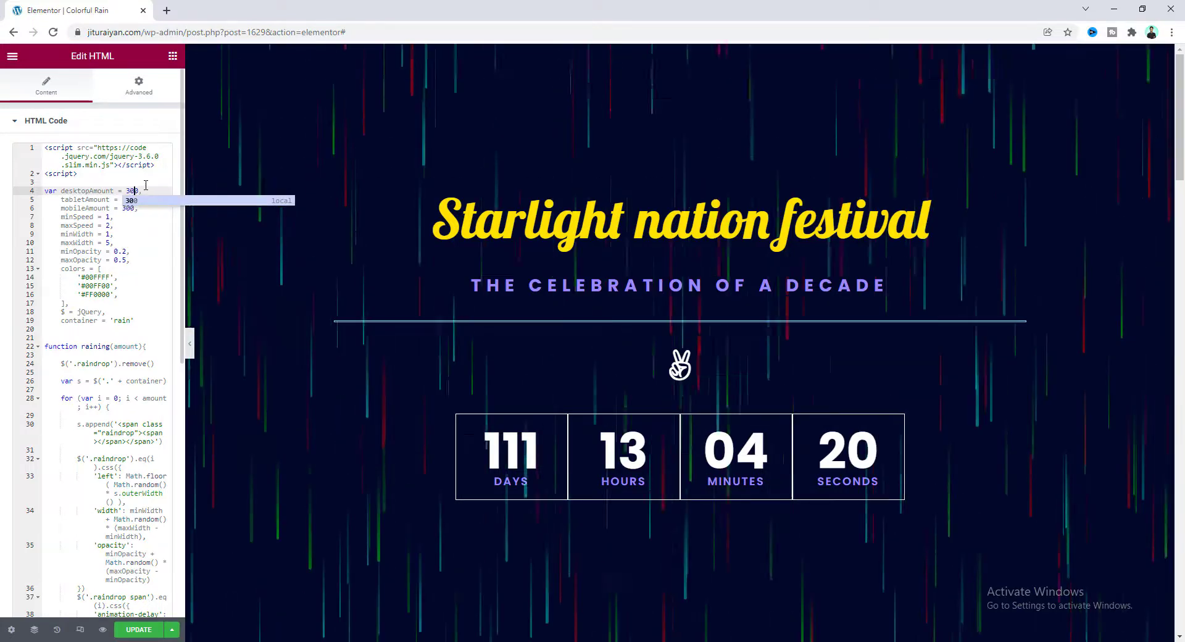
click(145, 185)
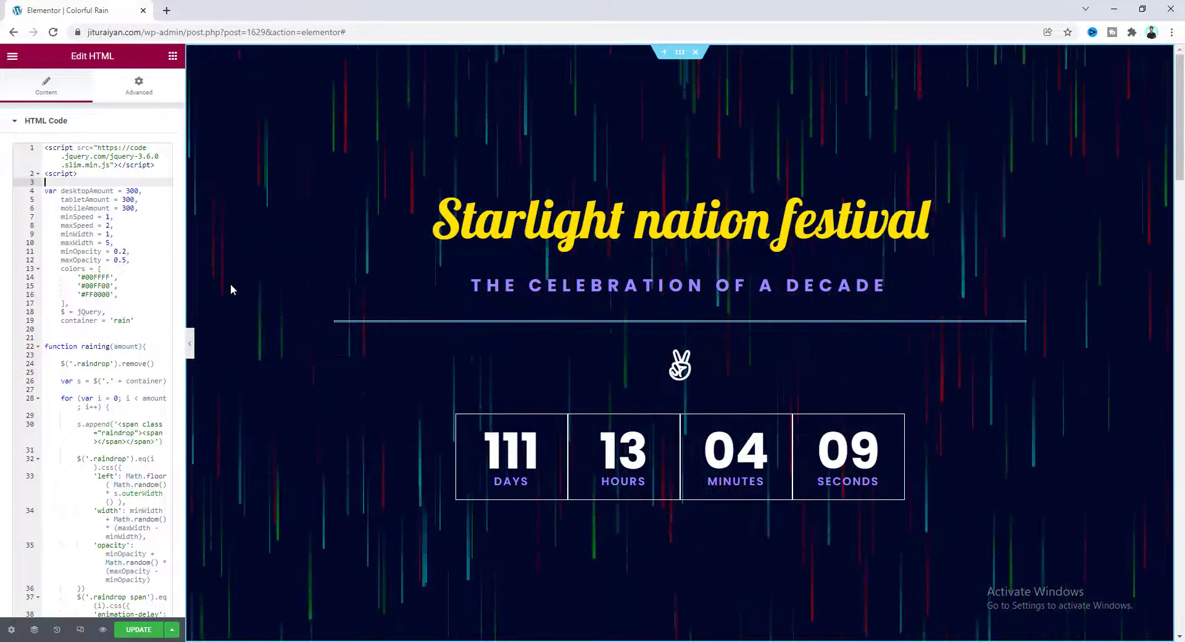
Set the rain script's minSpeed to 5 and maxSpeed to 10
double_click(83, 218)
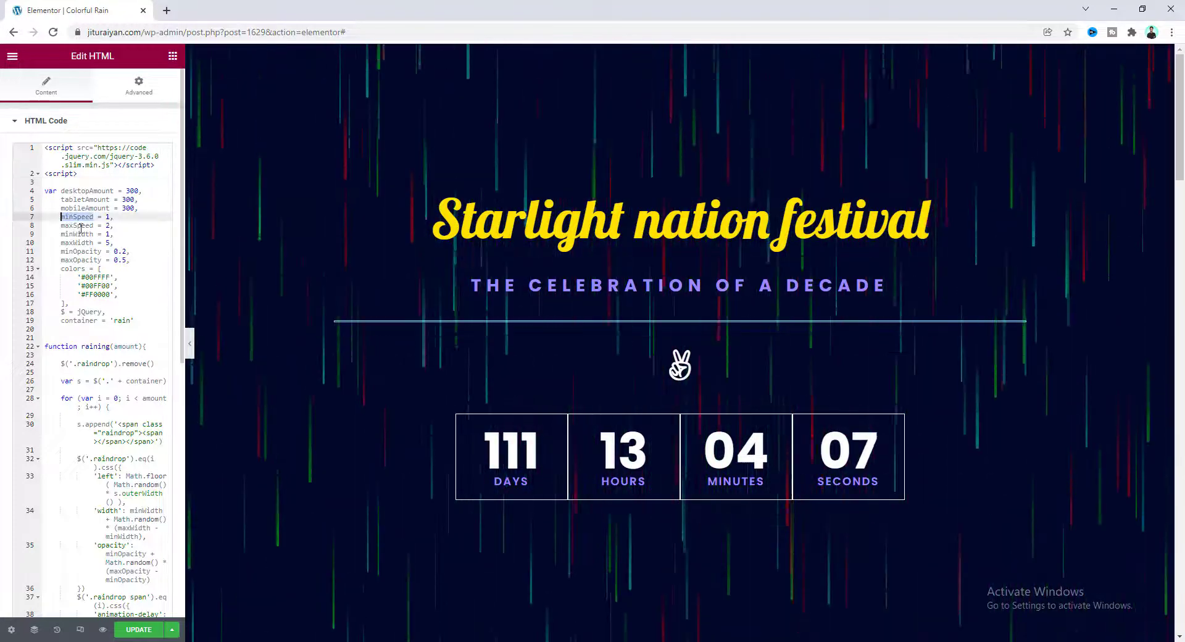
click(122, 212)
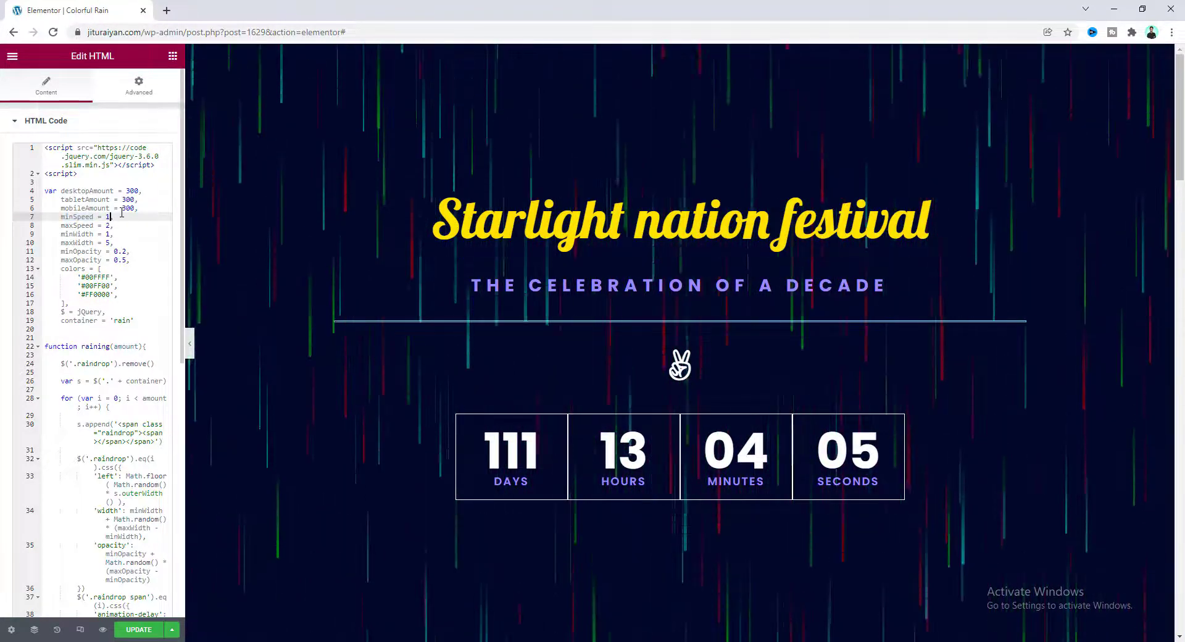
key(BackSpace)
key(BackSpace)
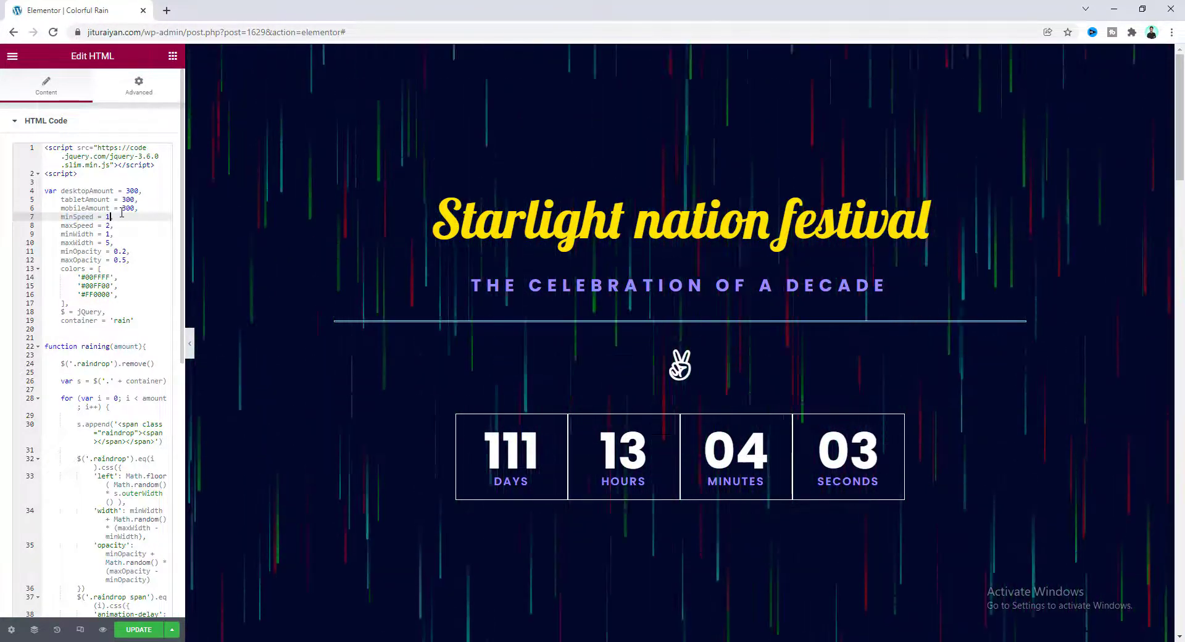
text(5)
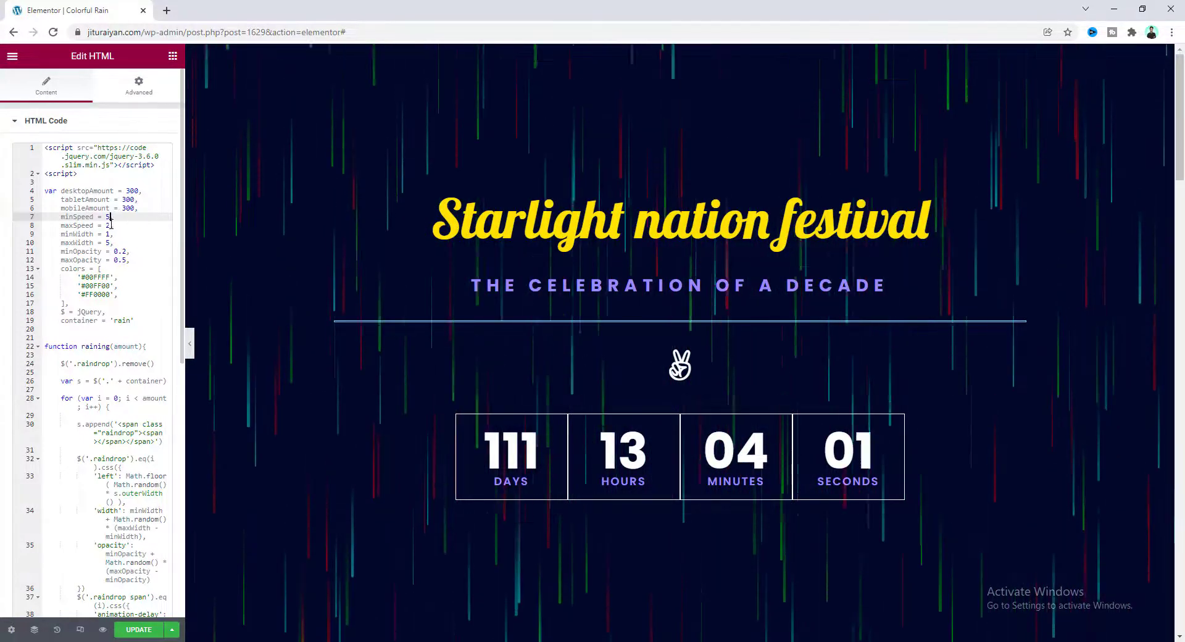
text(,)
click(117, 226)
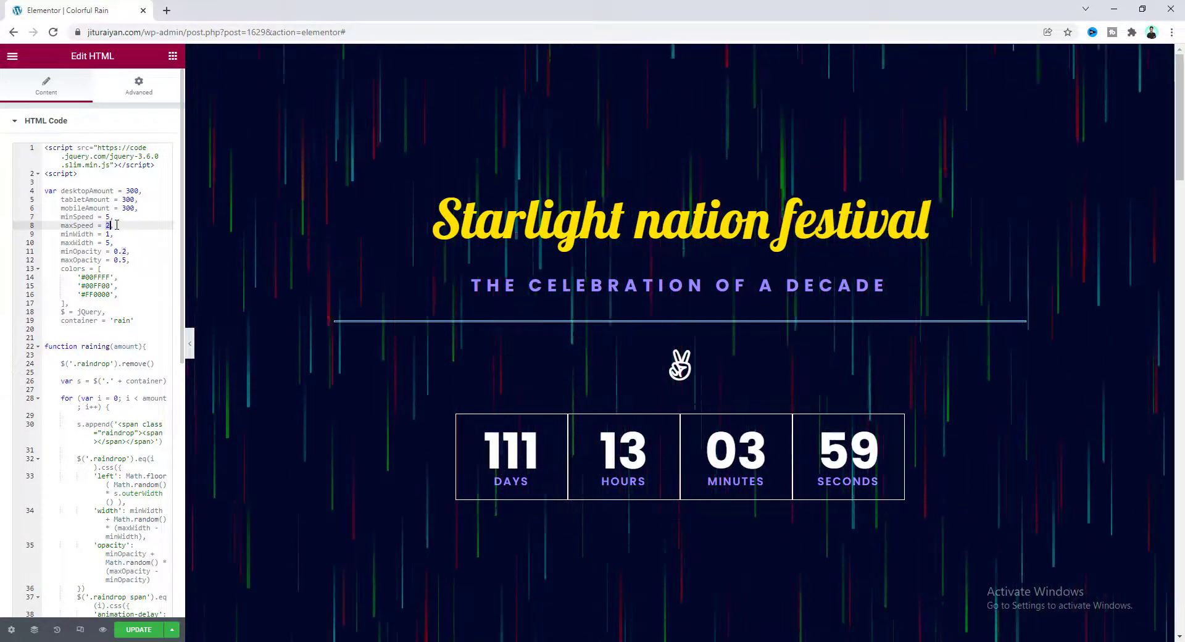
key(BackSpace)
key(BackSpace)
text(10)
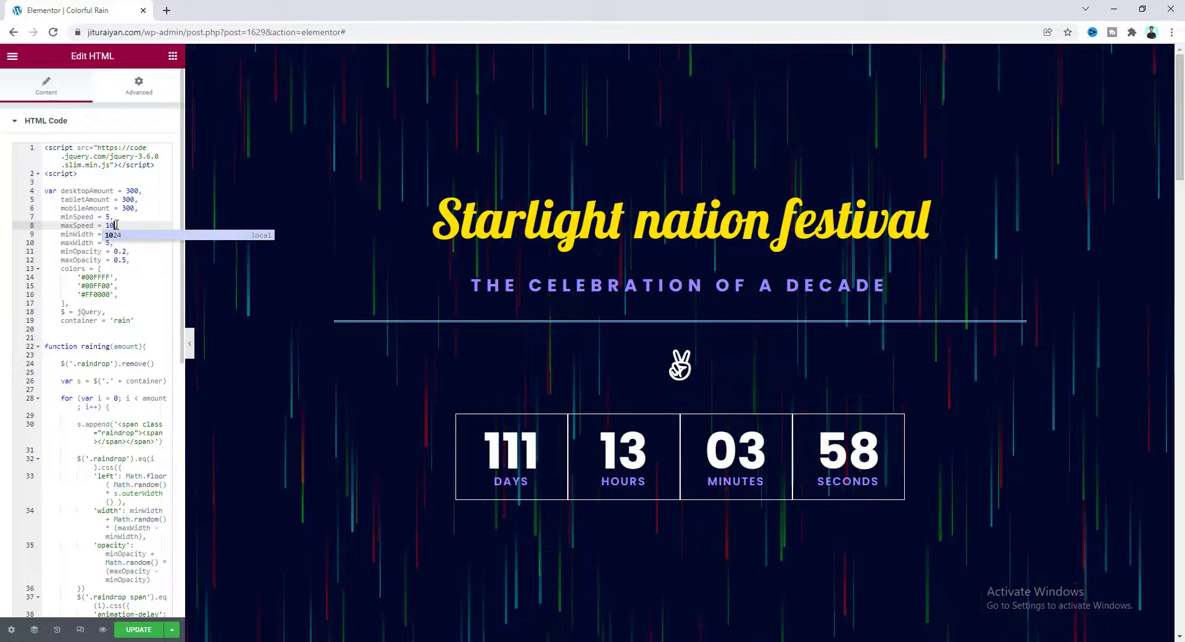
text(,)
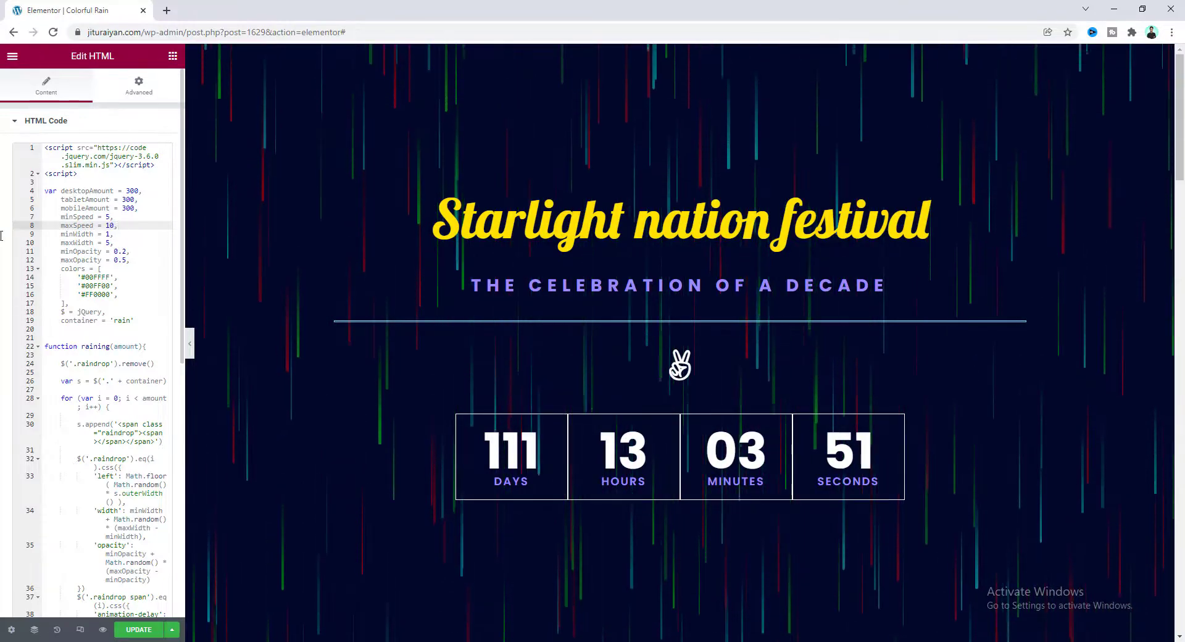
Look over the drop width and opacity settings, then put the caret after the last colour
click(62, 235)
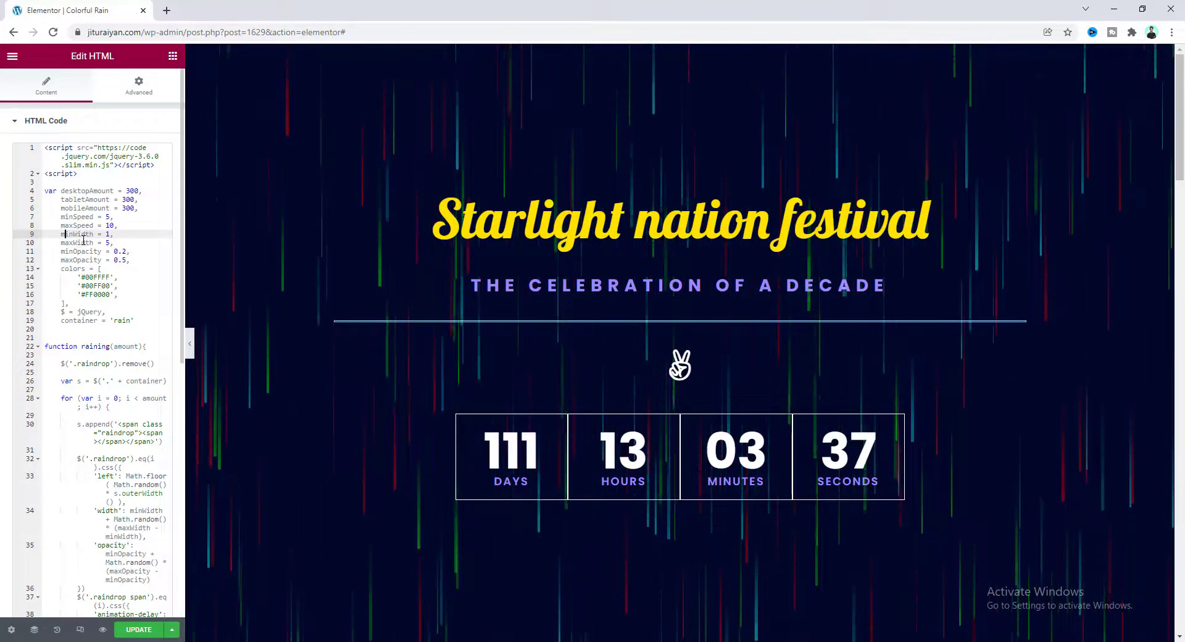
double_click(84, 258)
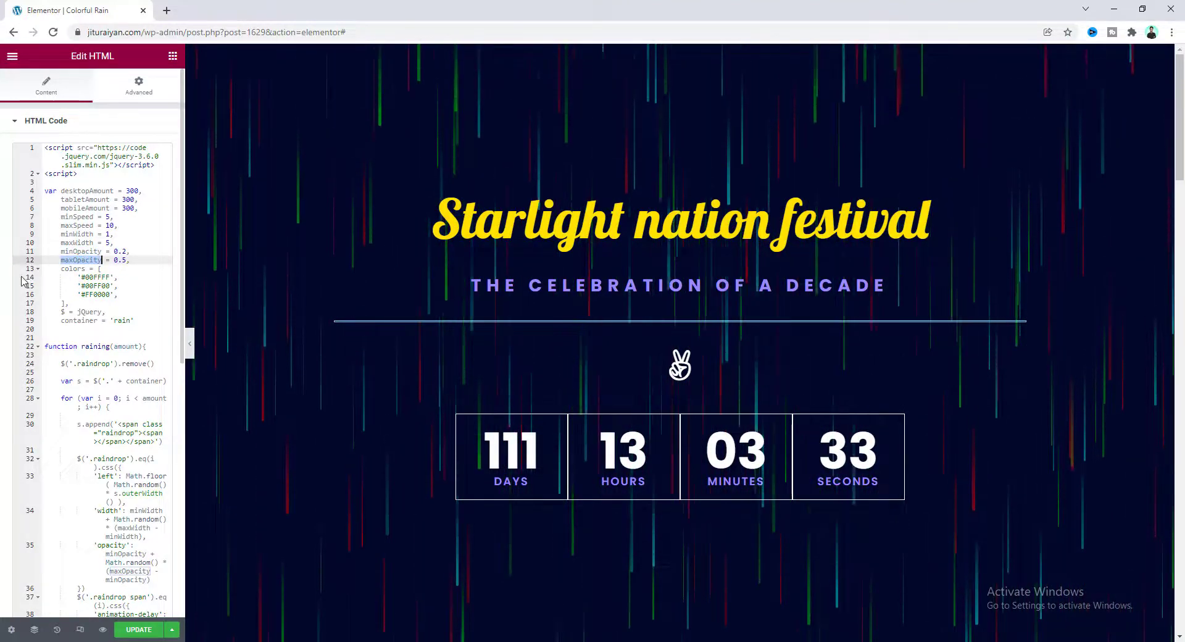
click(111, 286)
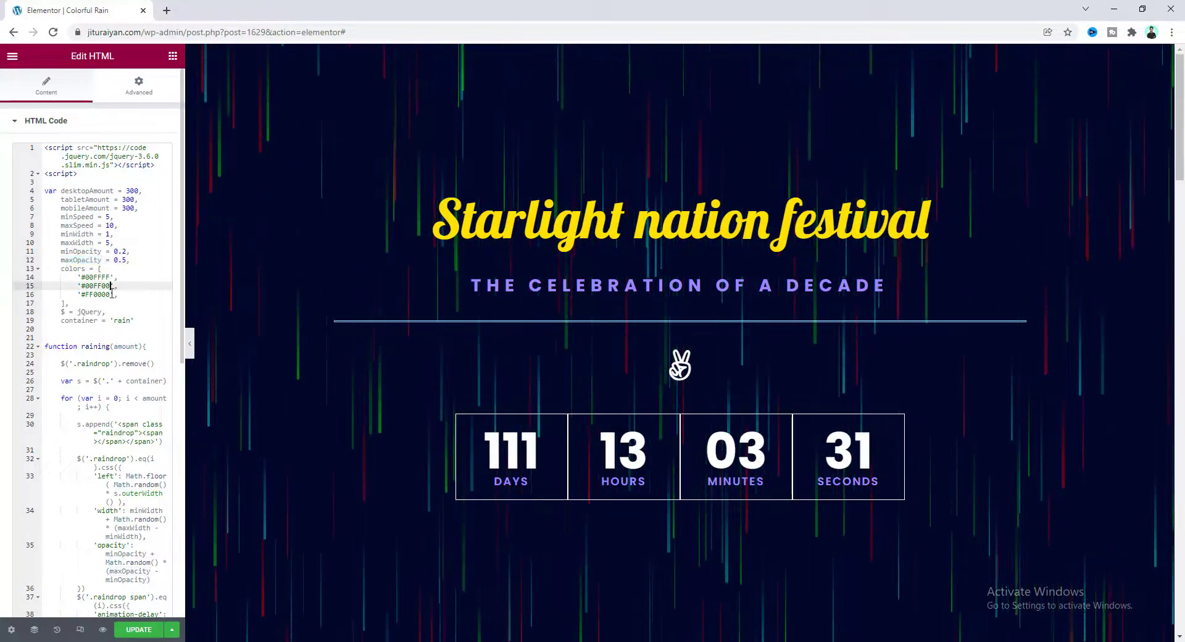
click(139, 295)
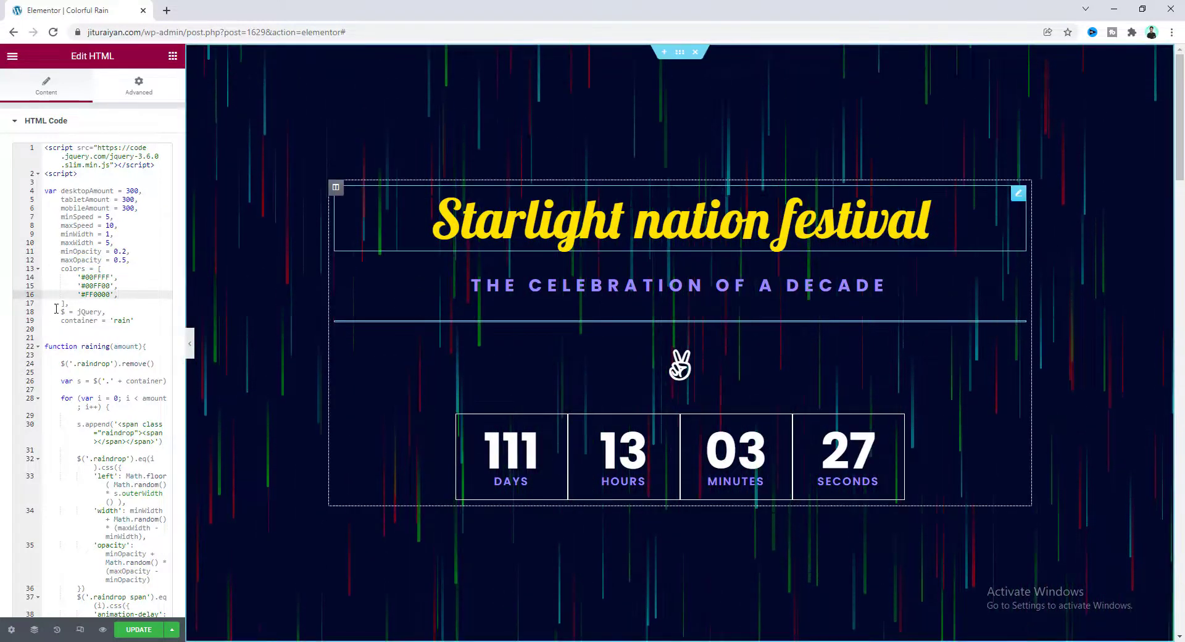
Add an empty quoted fourth entry after '#FF0000' in the rain colours array
drag(114, 297, 79, 281)
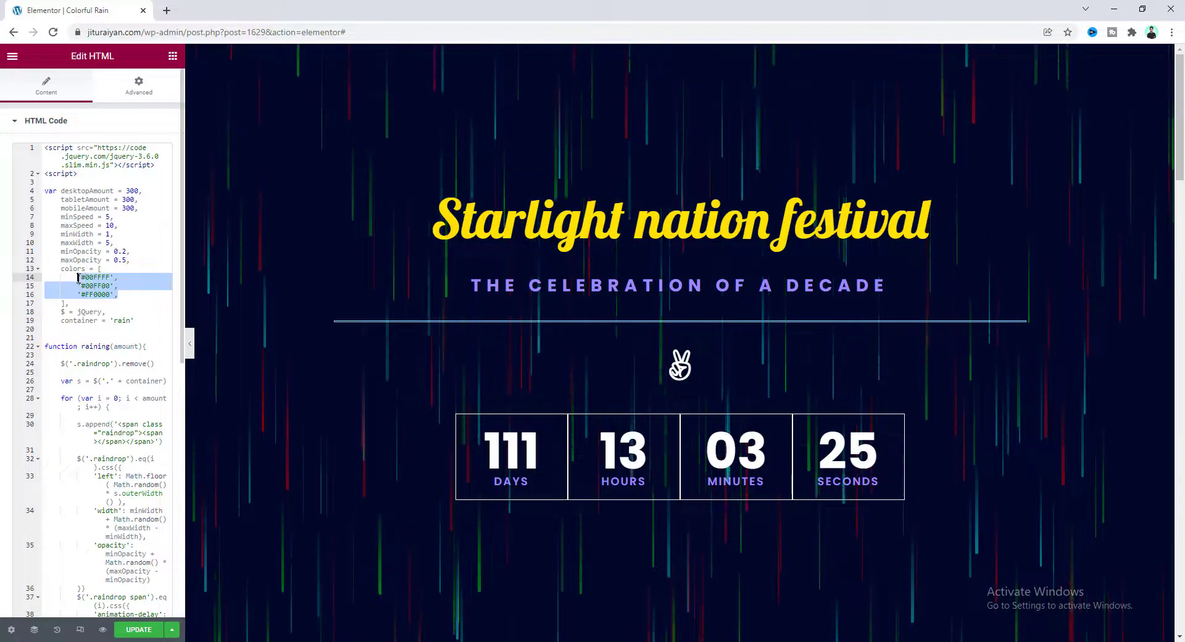
click(107, 295)
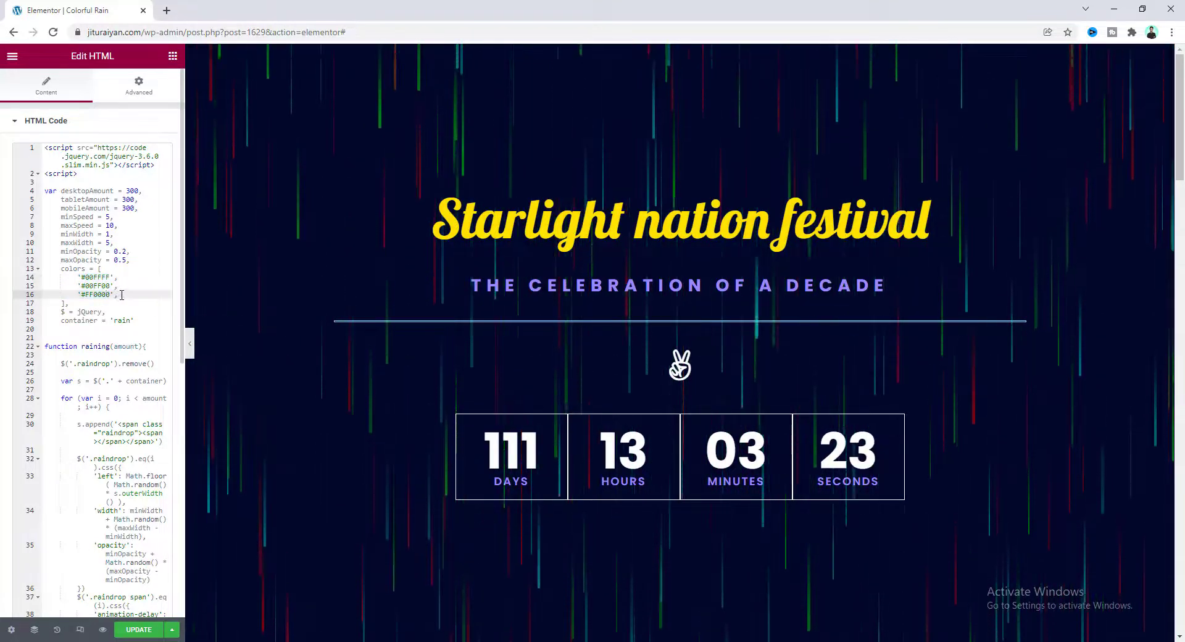
key(shift+Home)
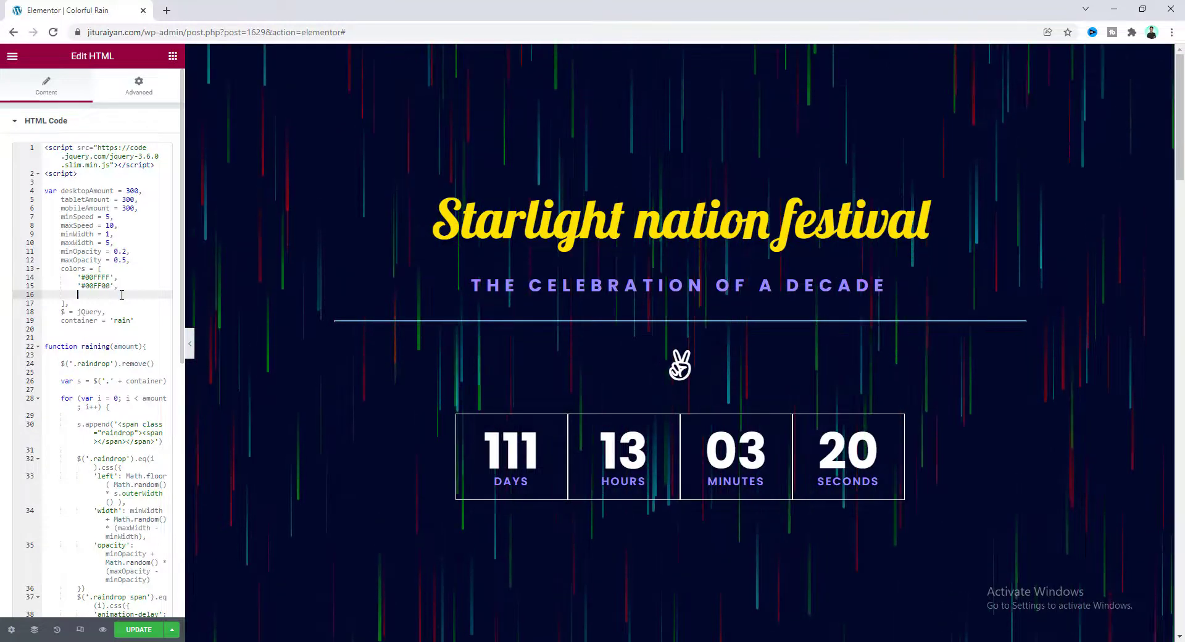
key(BackSpace)
key(BackSpace)
key(BackSpace)
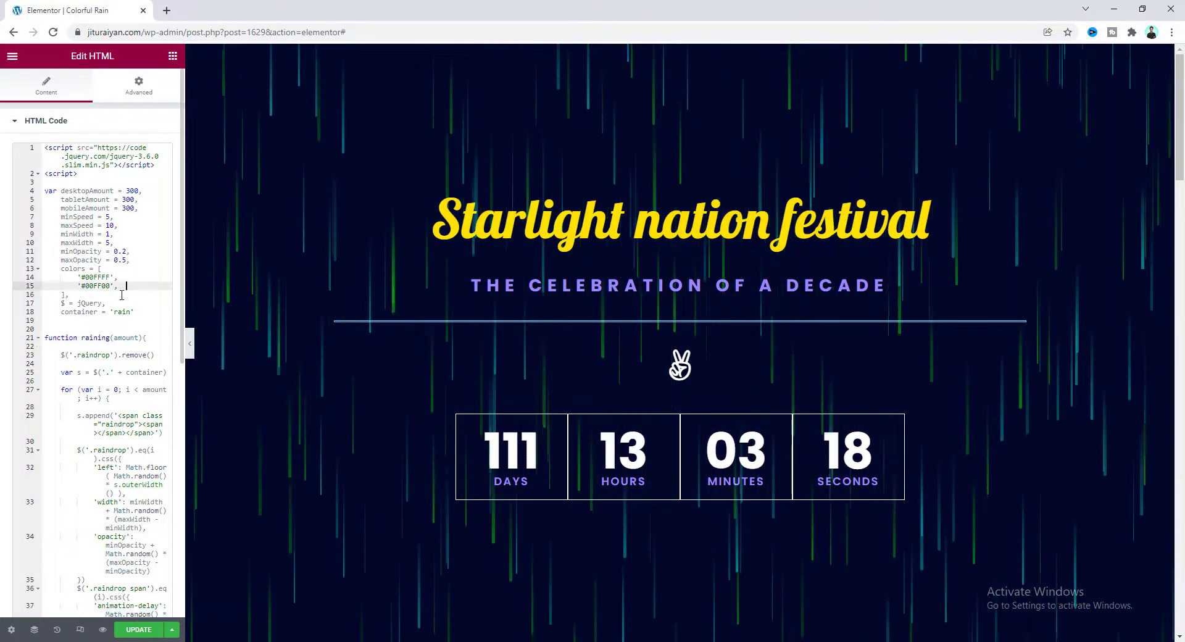
key(Return)
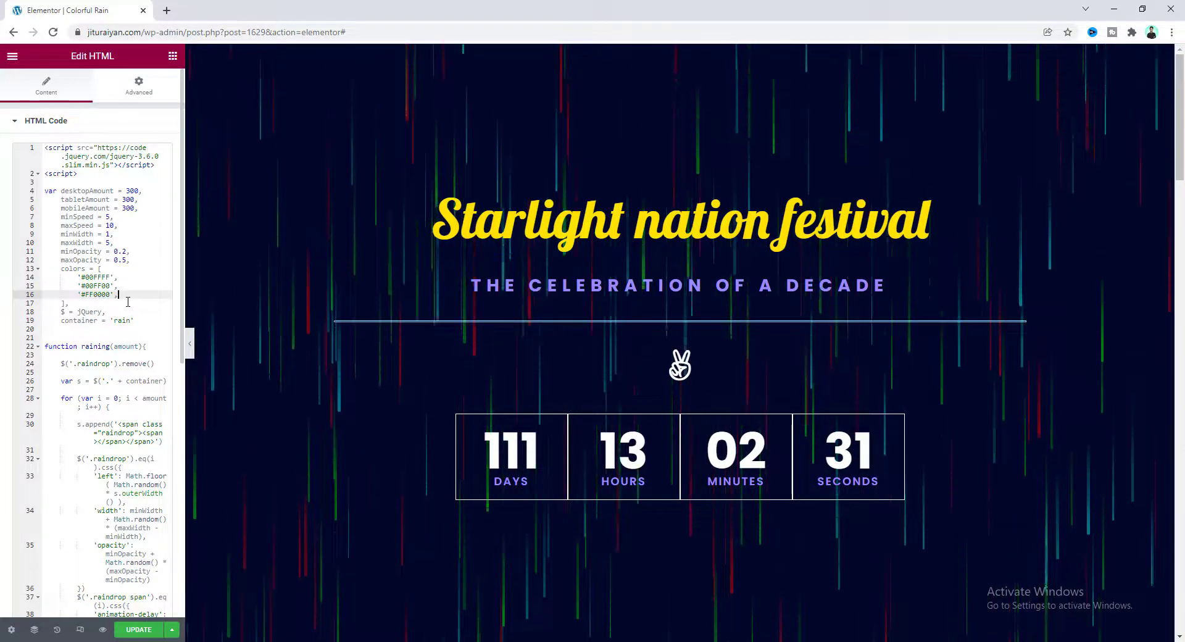
key(Return)
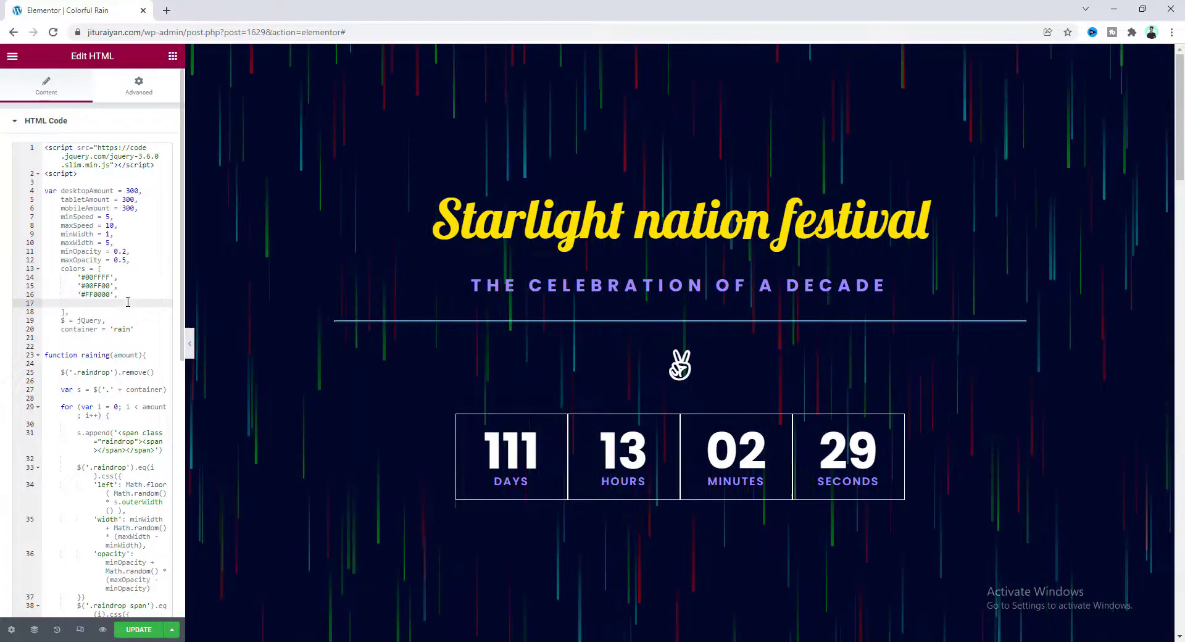
text(')
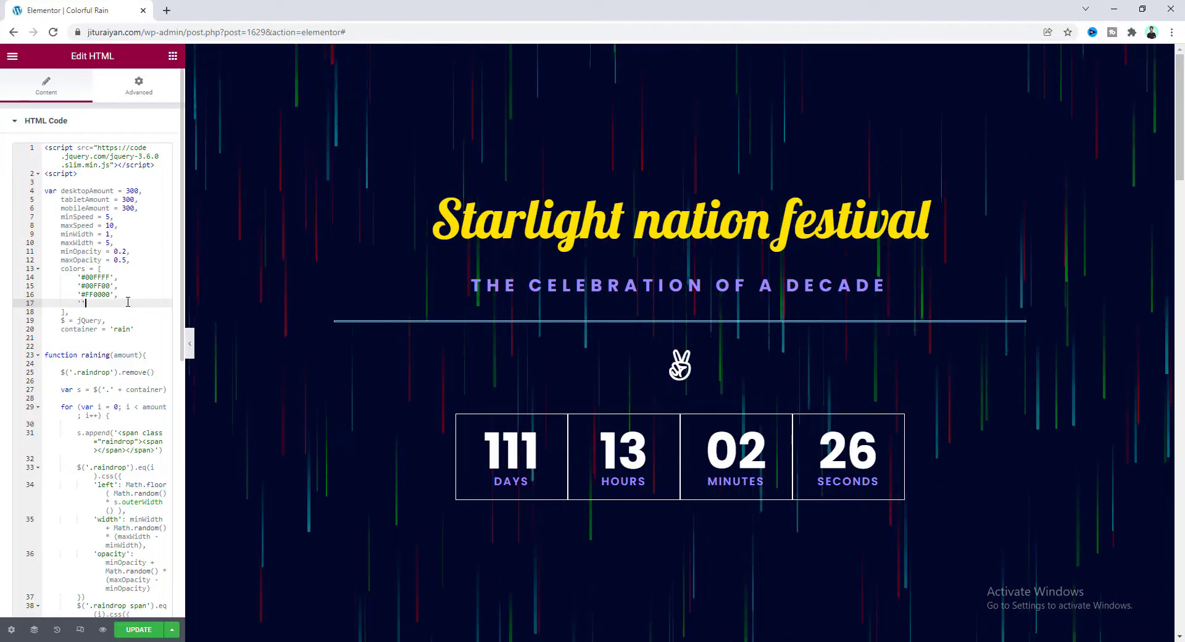
text(')
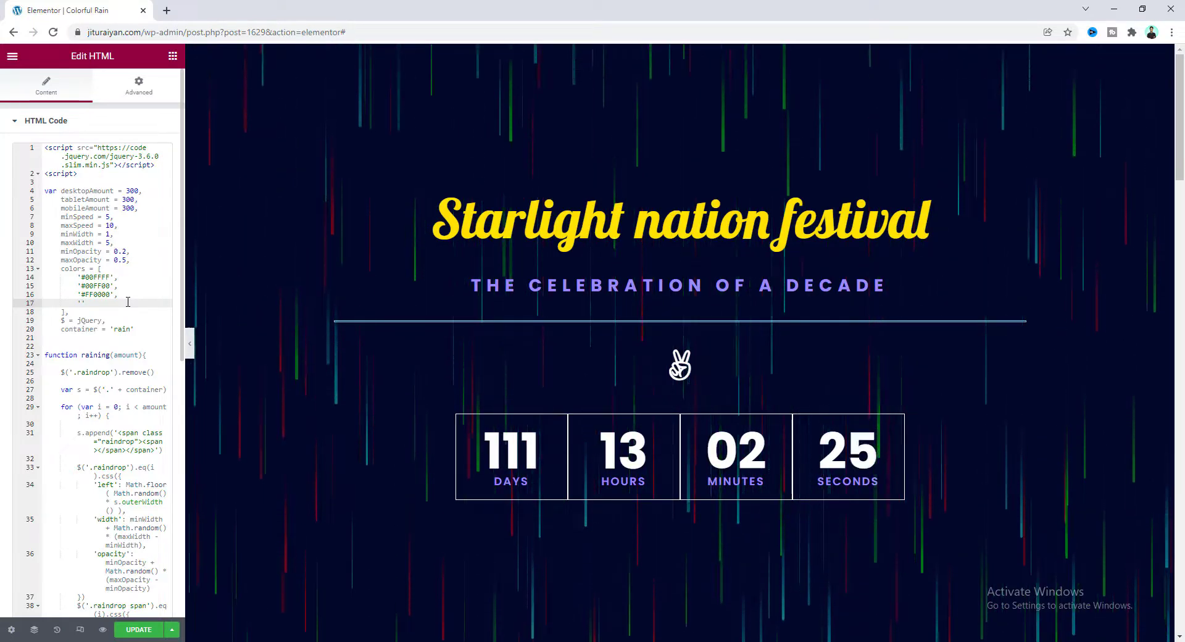
key(Left)
key(Left)
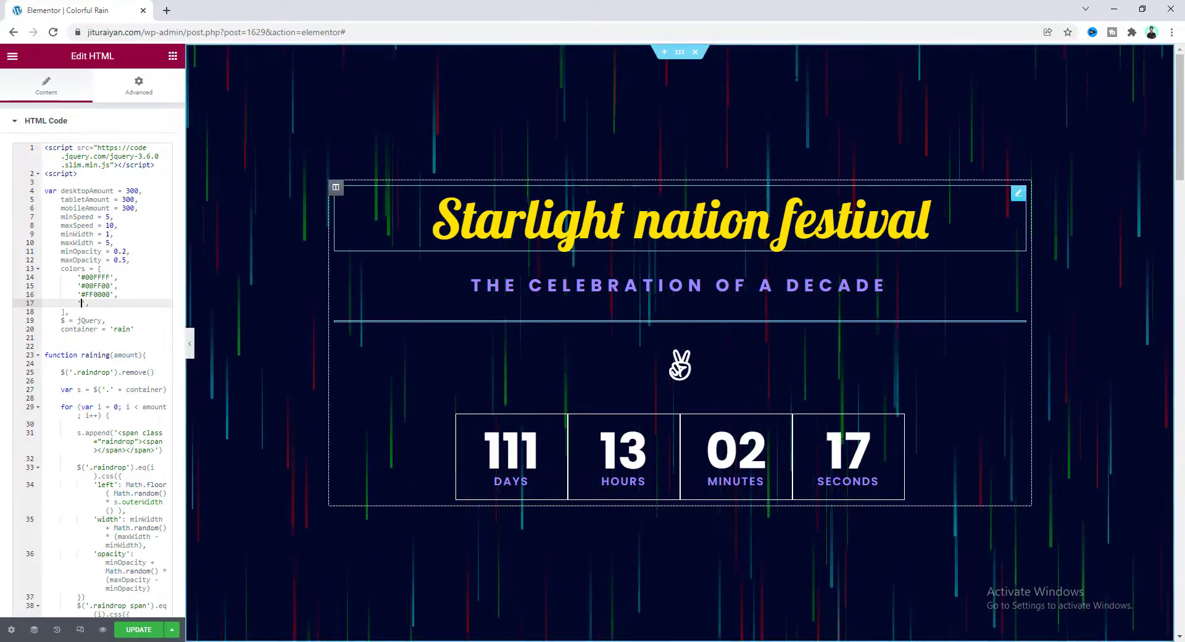
click(600, 233)
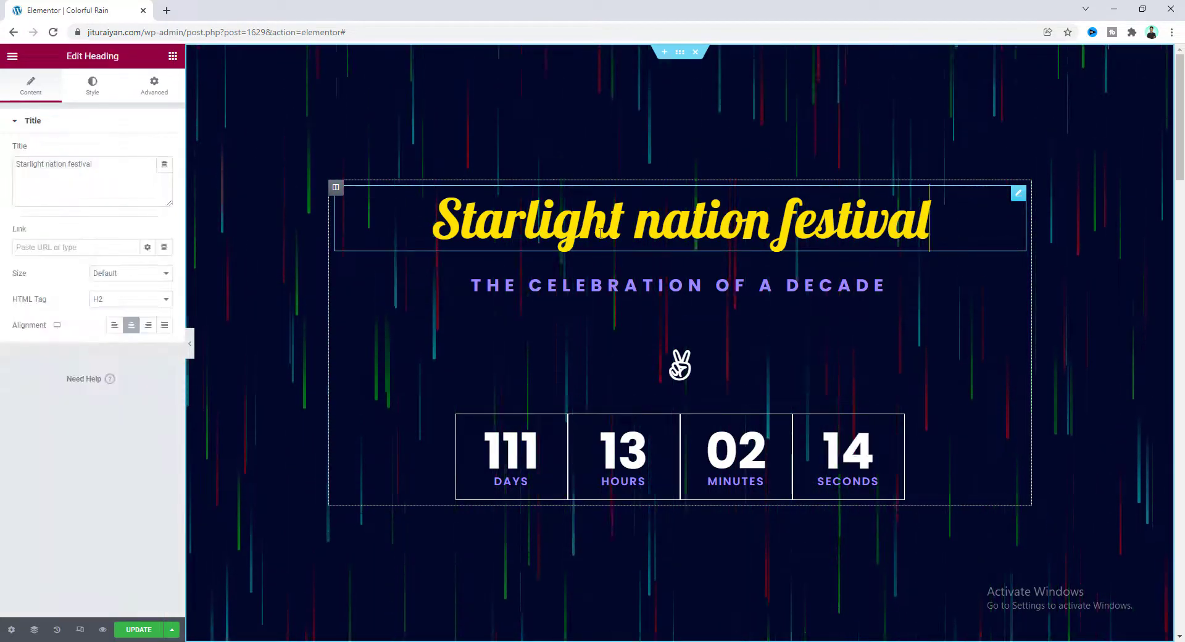
click(86, 89)
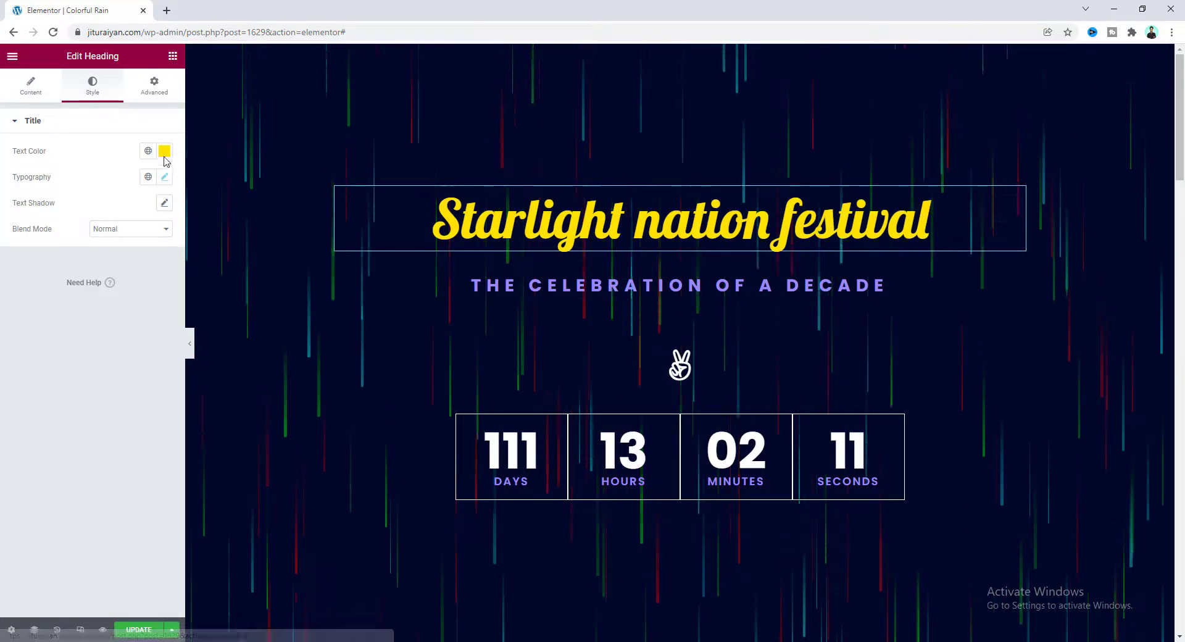
click(164, 151)
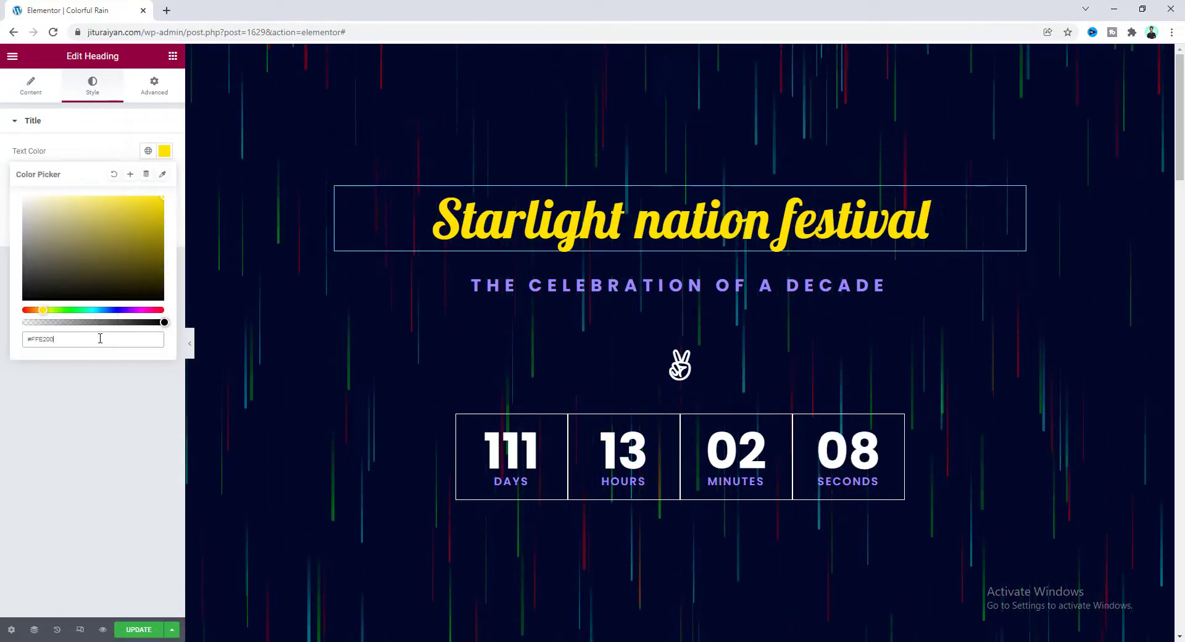
click(705, 323)
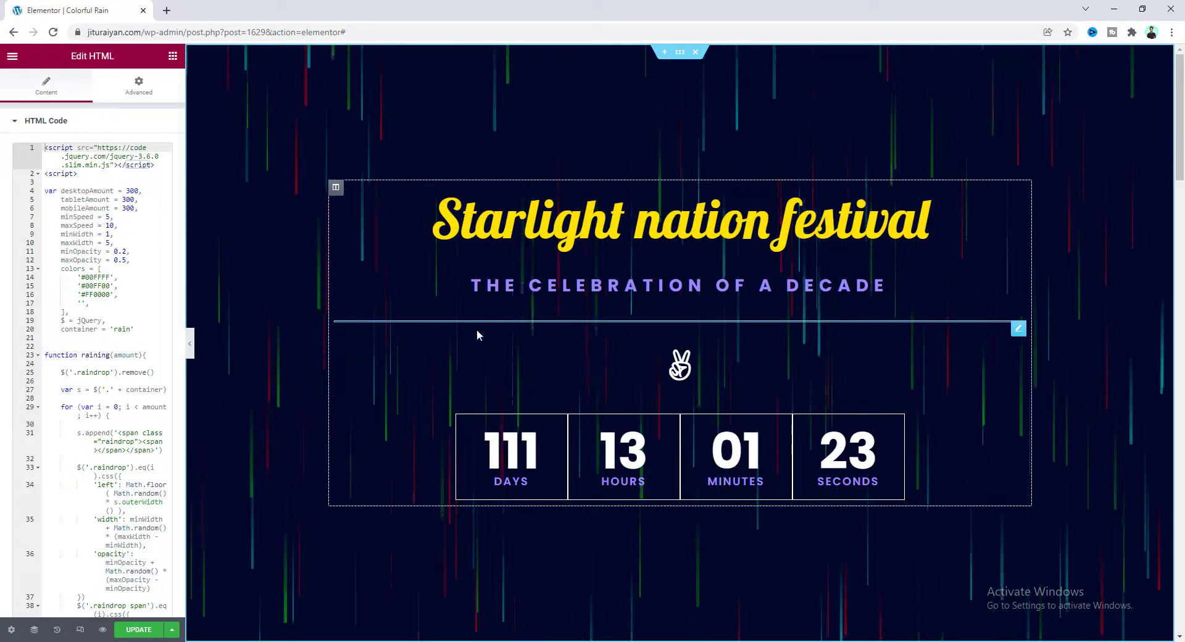
Paste #FFE200 into the empty fourth colour entry of the rain script
click(82, 303)
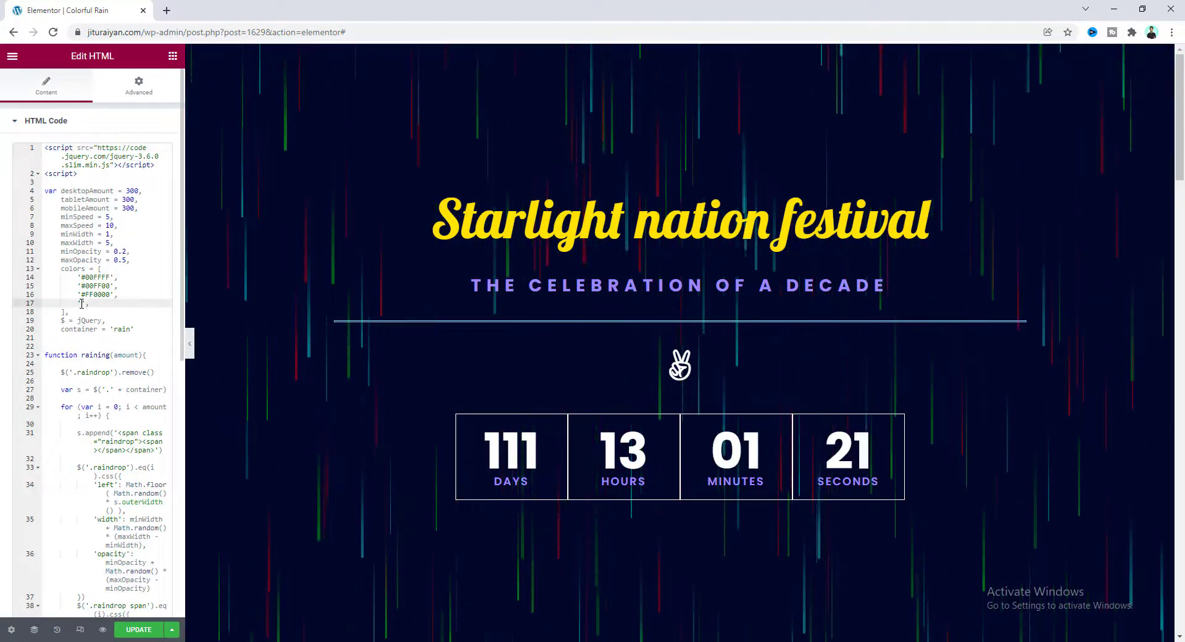
text(#FFE200)
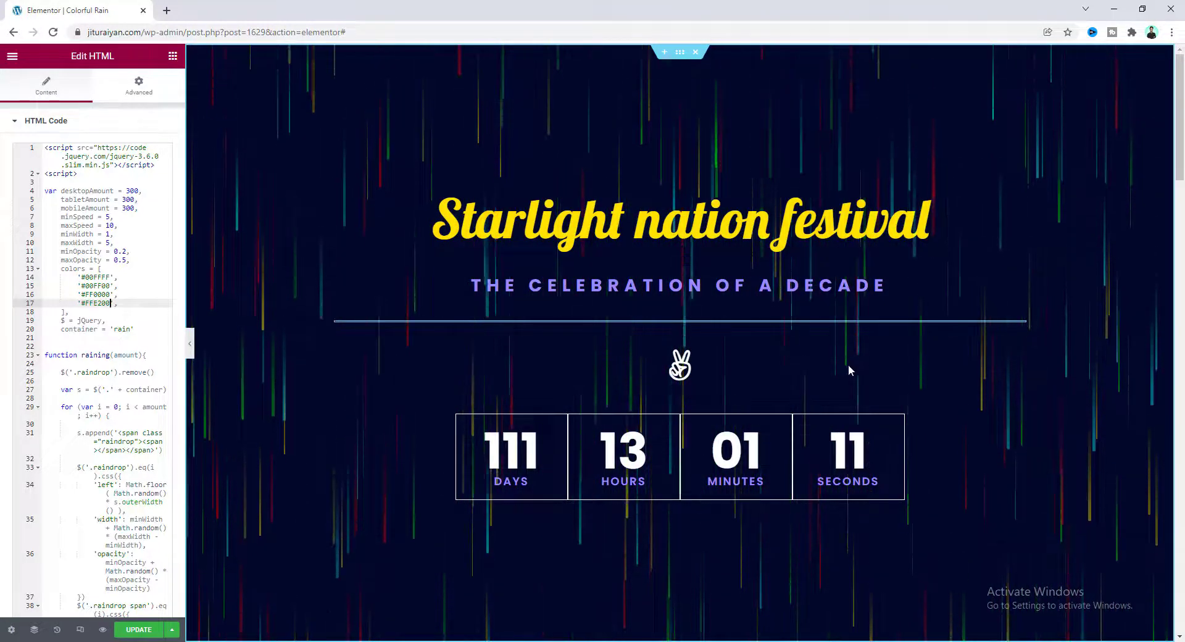
Change the --drop-height value in the section's Custom CSS, typing 1
click(680, 53)
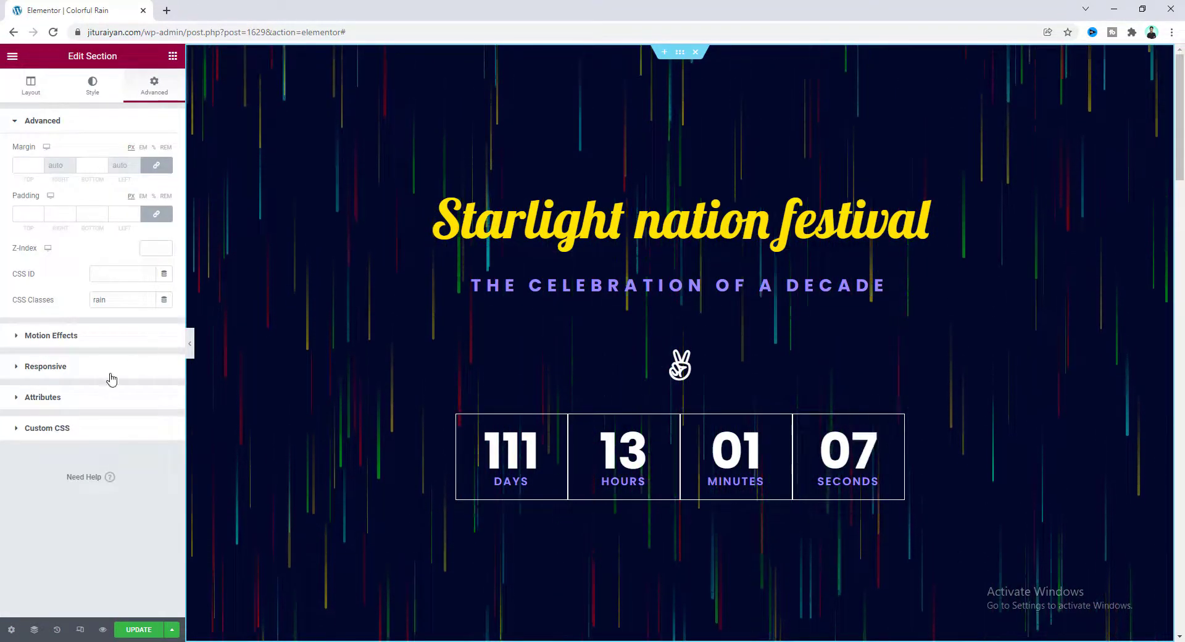
click(90, 433)
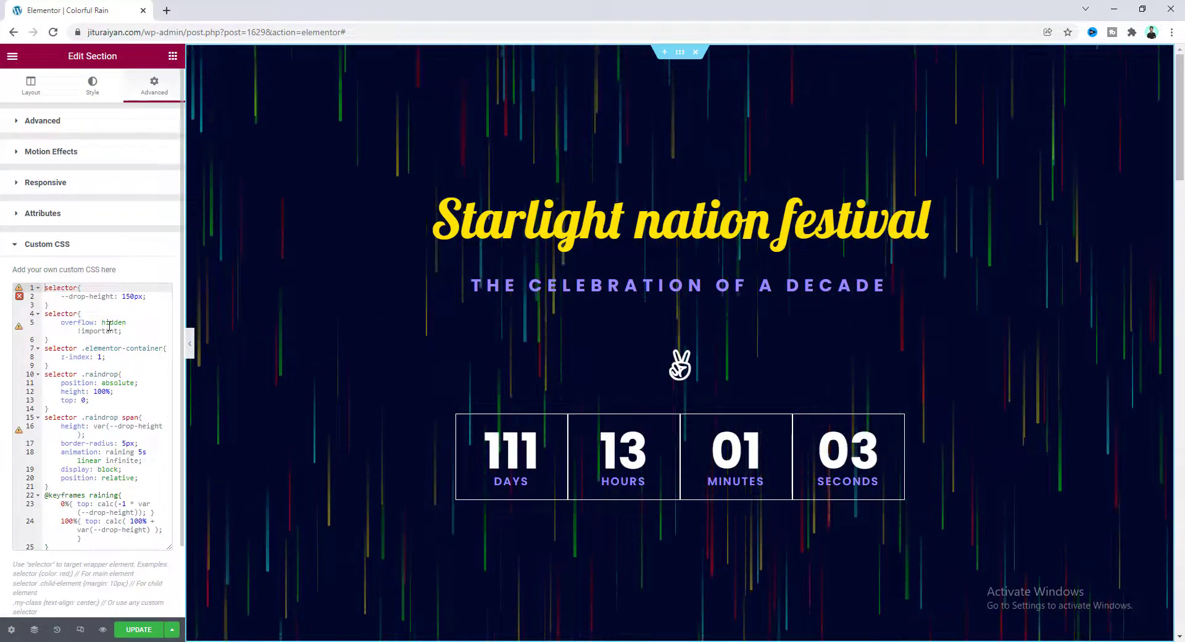
click(126, 297)
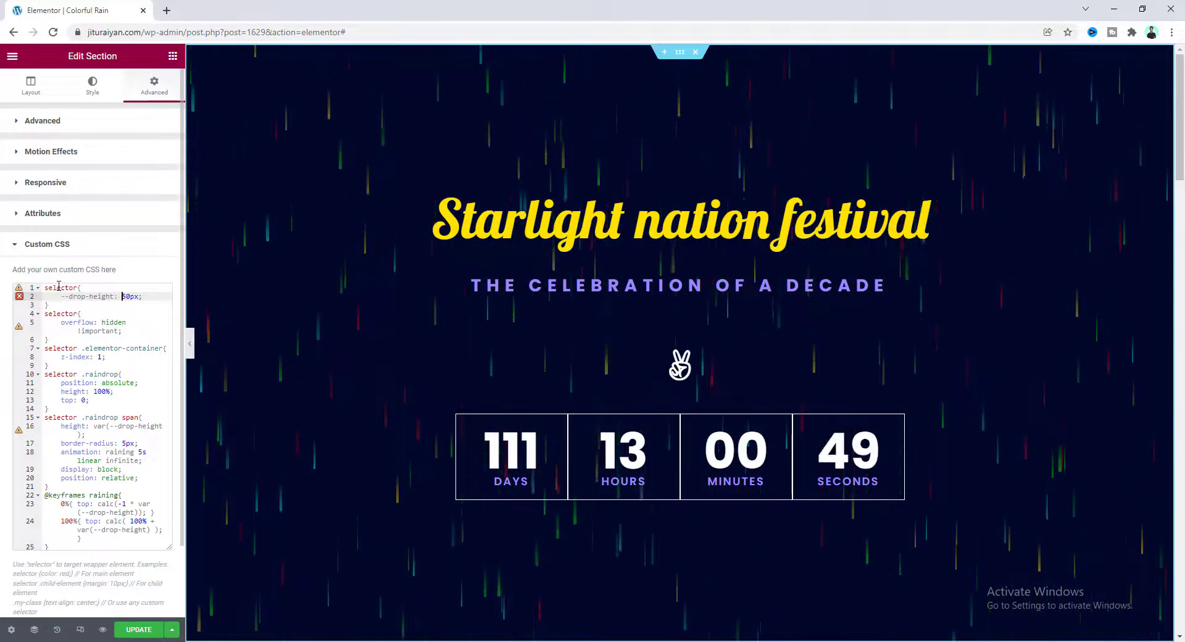
text(1)
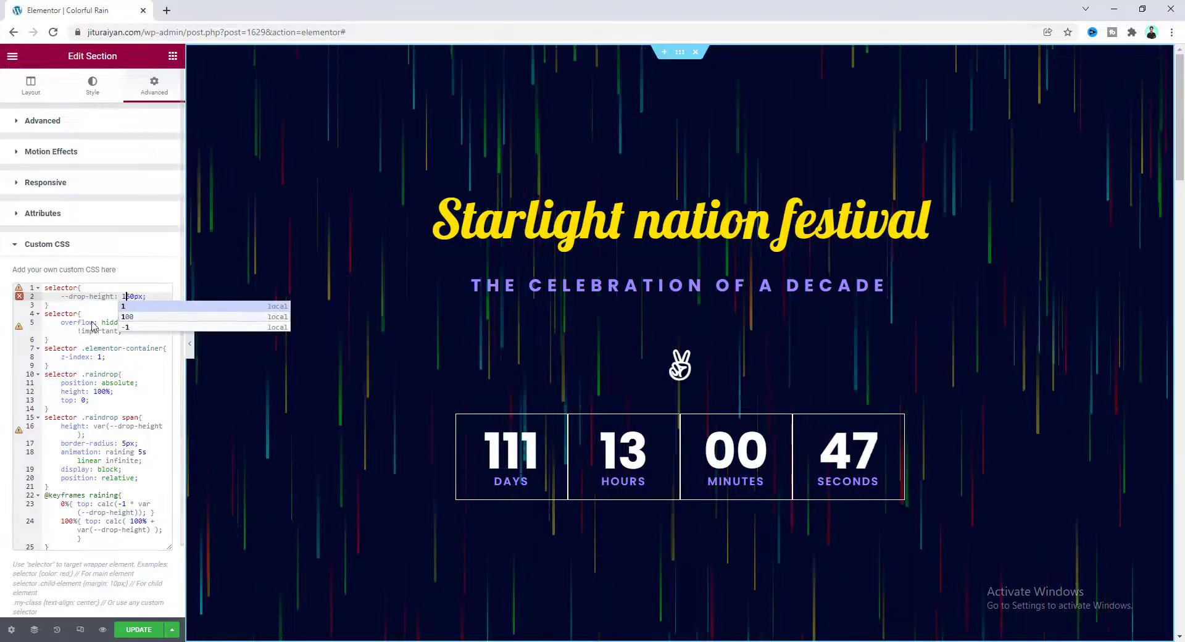
click(86, 313)
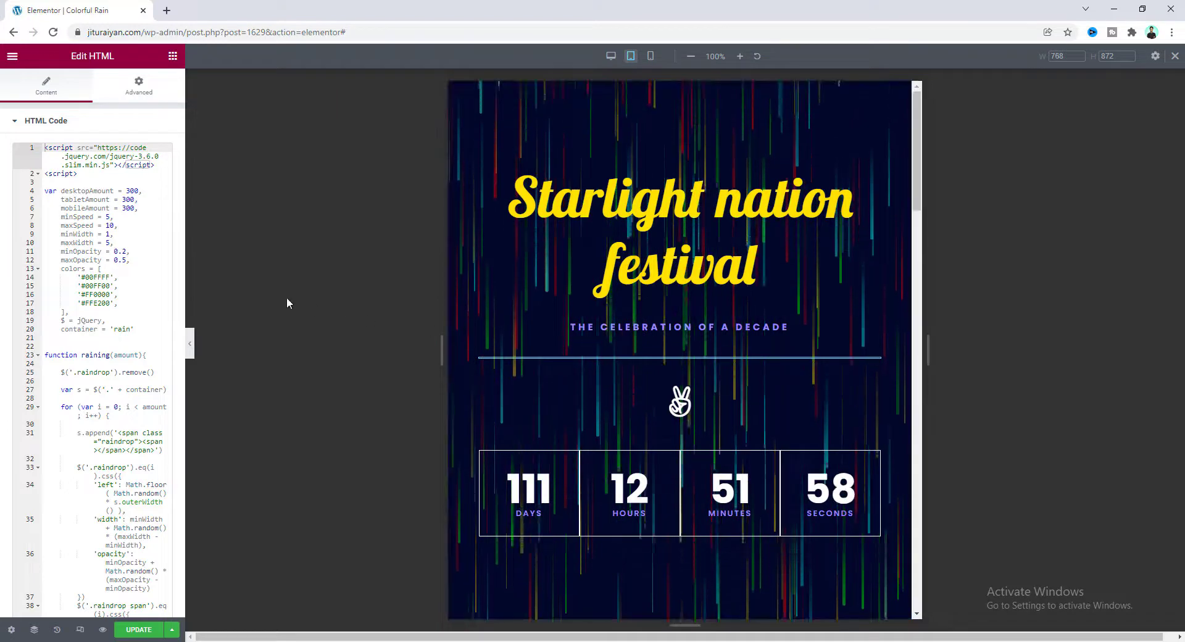
Change tabletAmount from 300 to 120 in the rain script
double_click(126, 199)
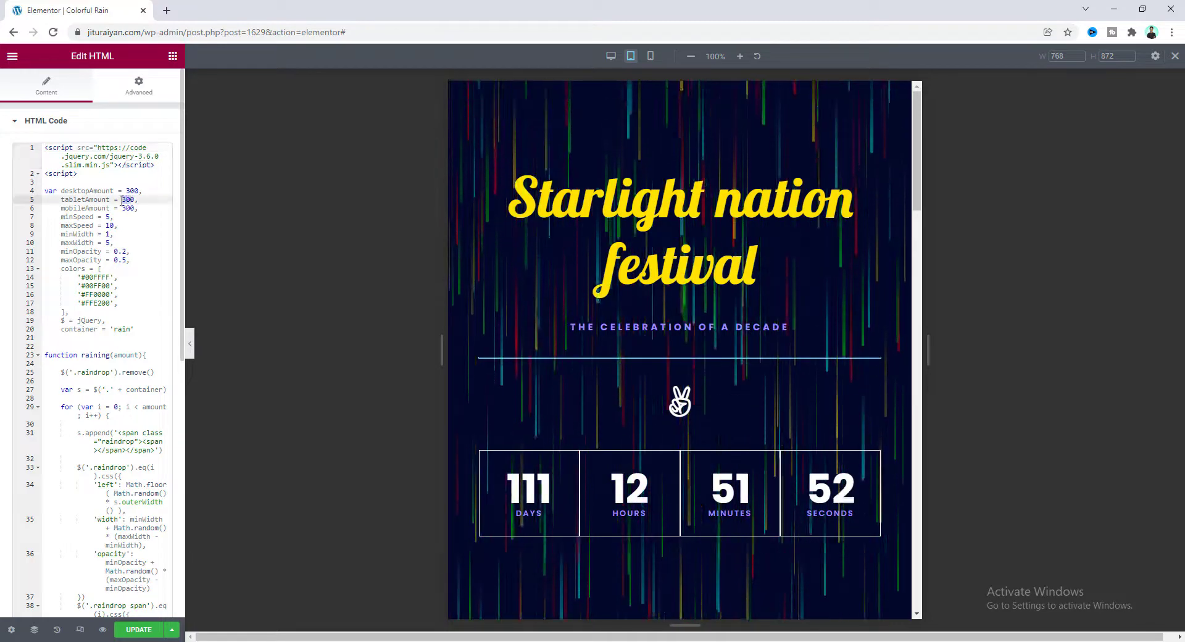
text(120)
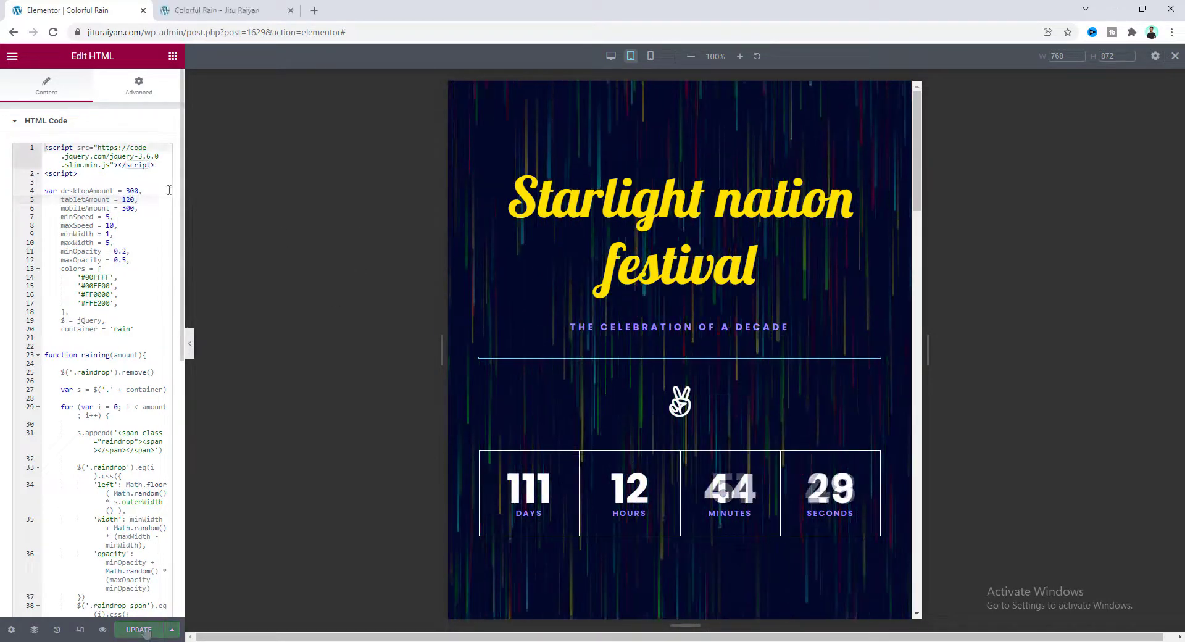
Check the live page's rain in a smaller browser window, then go back to the Elementor editor
click(254, 6)
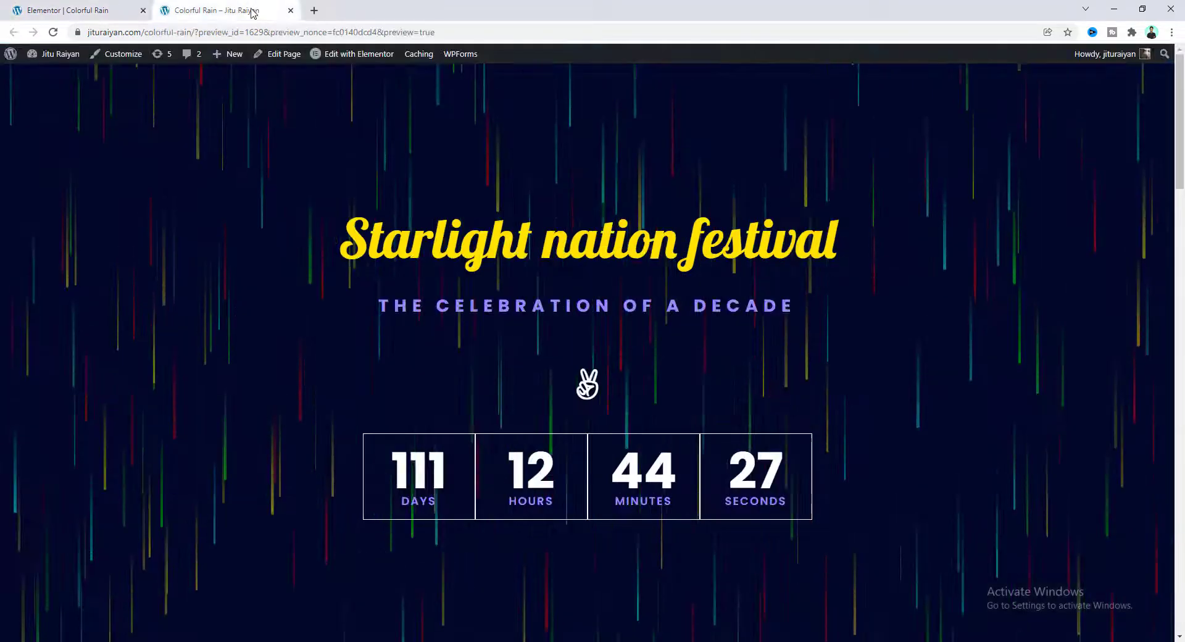
click(1141, 9)
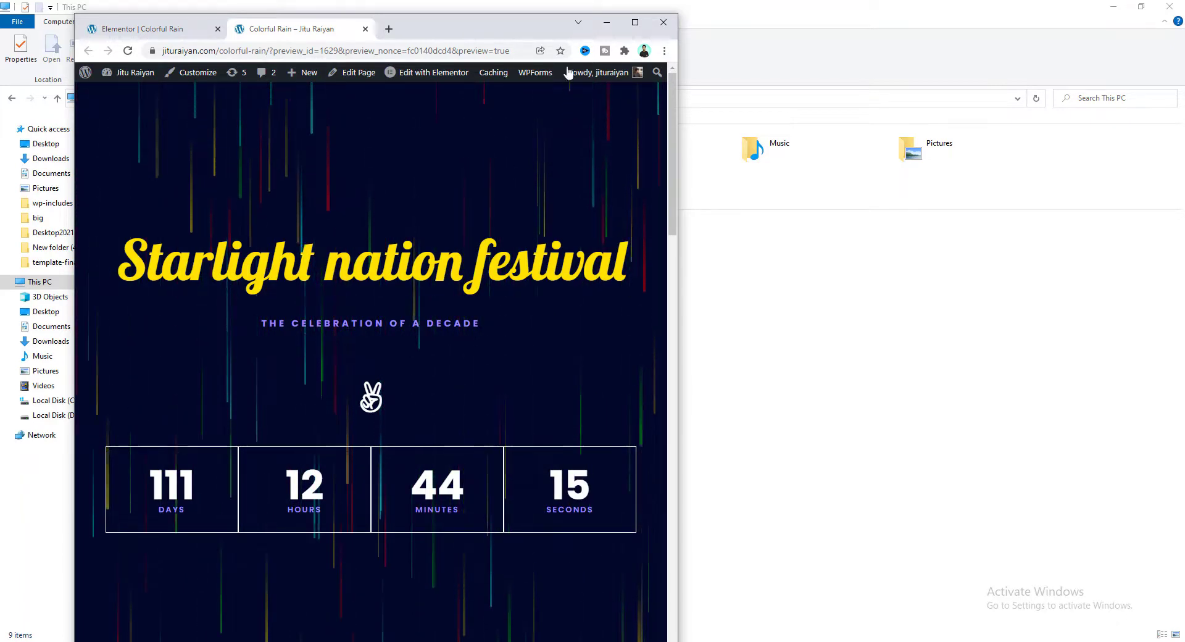
click(635, 22)
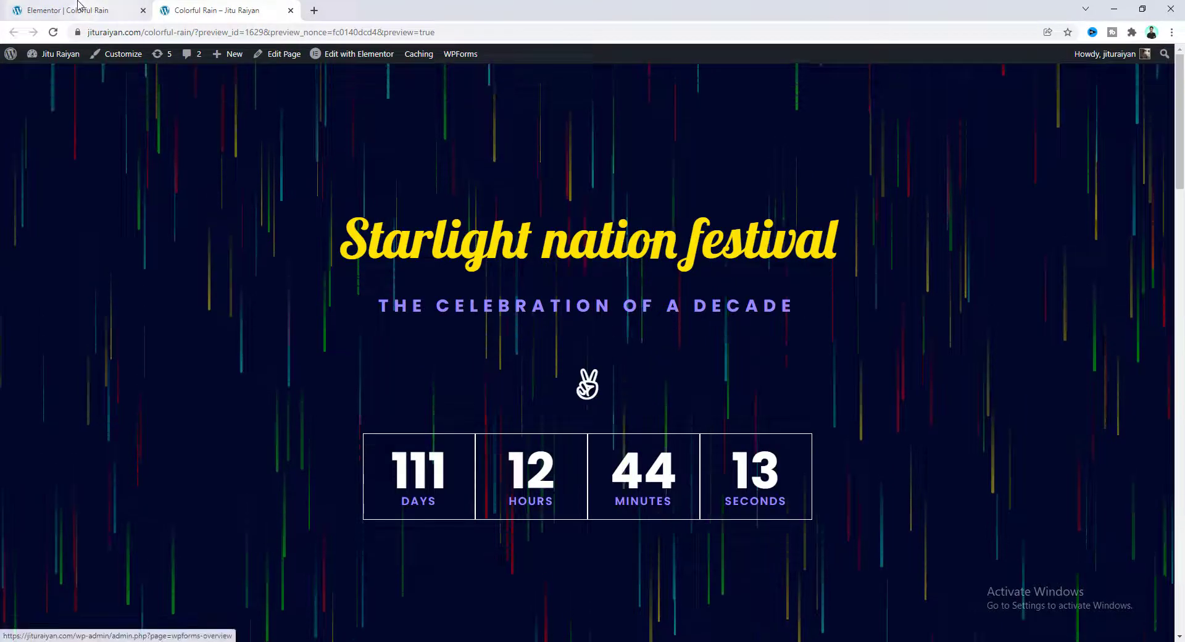
click(351, 53)
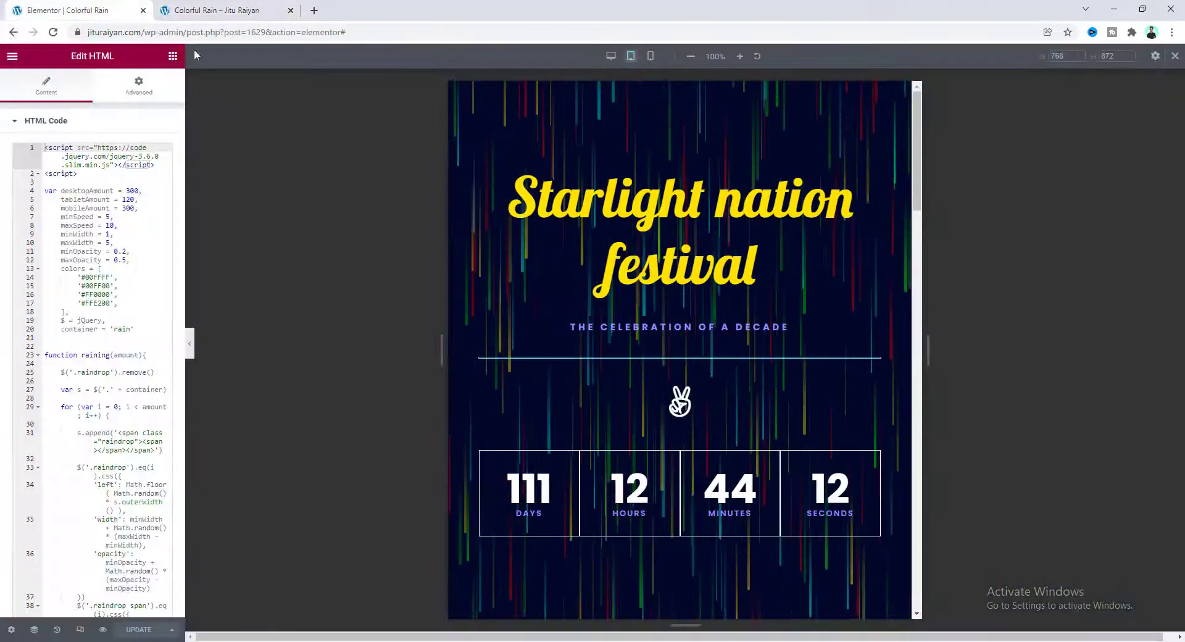
In Mobile view, start replacing the rain script's mobileAmount value of 300 with 80
click(652, 56)
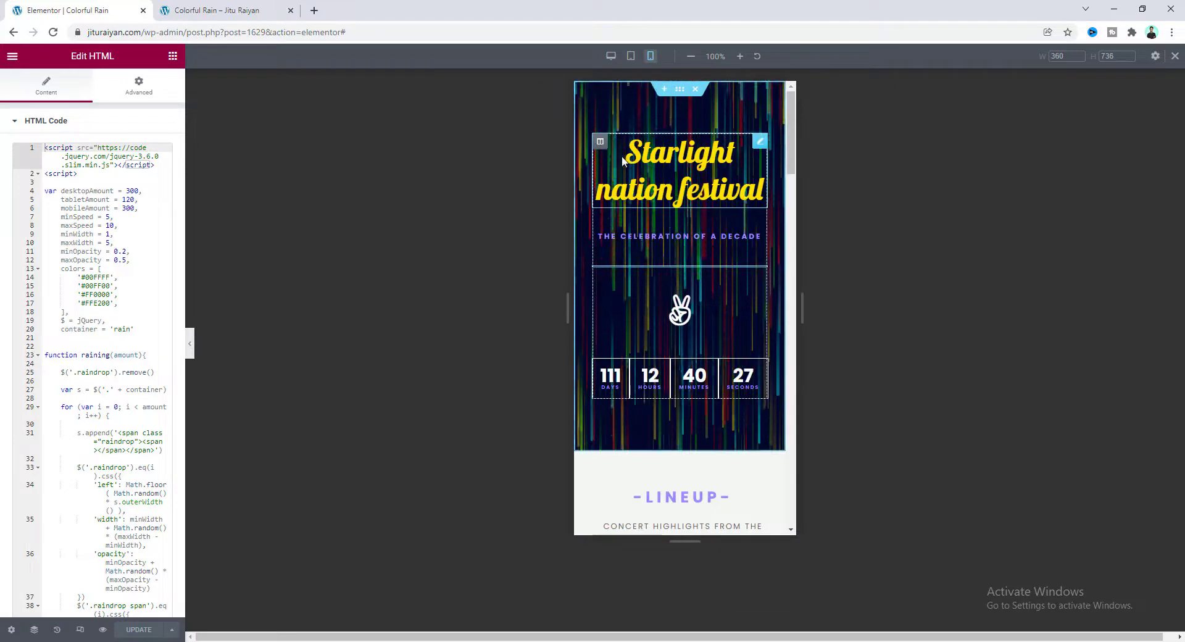
click(127, 208)
key(BackSpace)
key(BackSpace)
text(8)
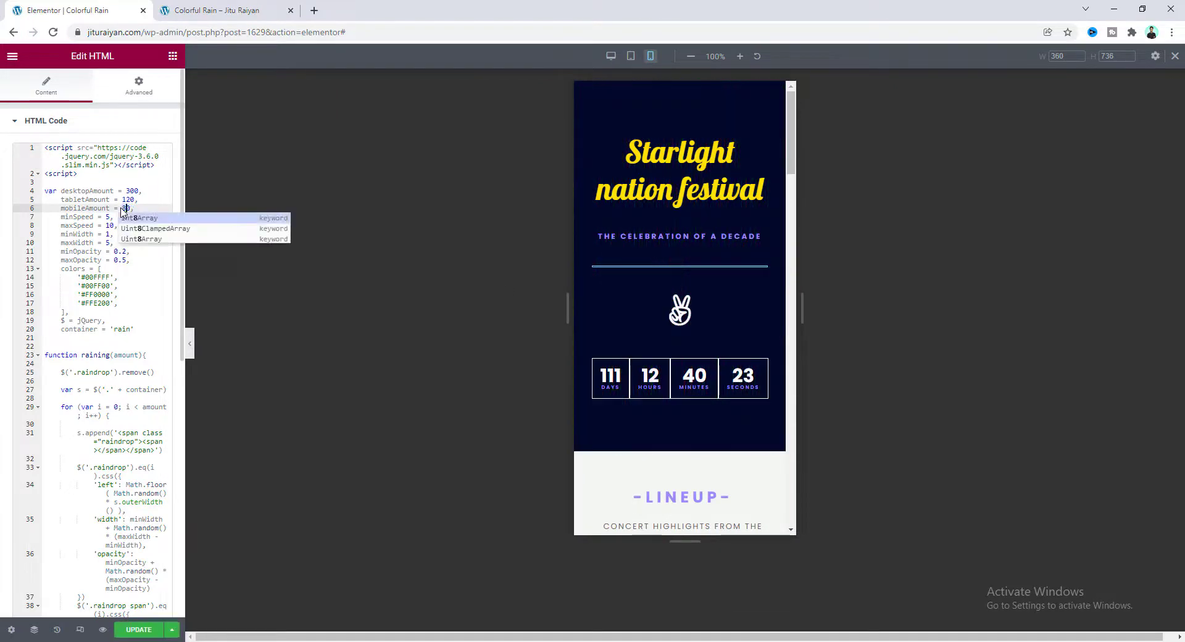